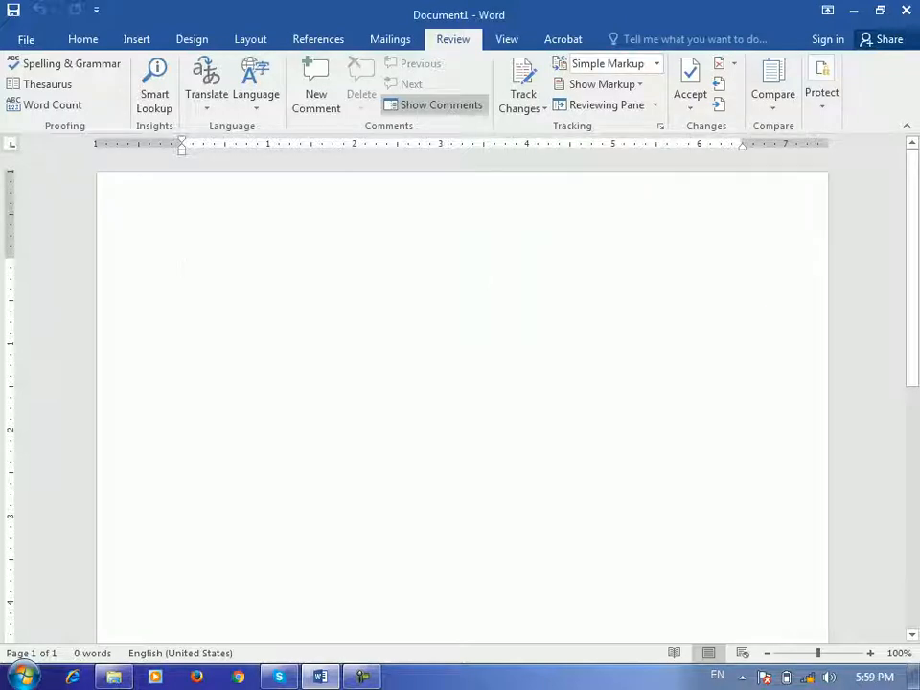
Enter "Barya institute of Information technology" and paste repeated copies of it to build a six-line first paragraph.
text(bary)
key(Return)
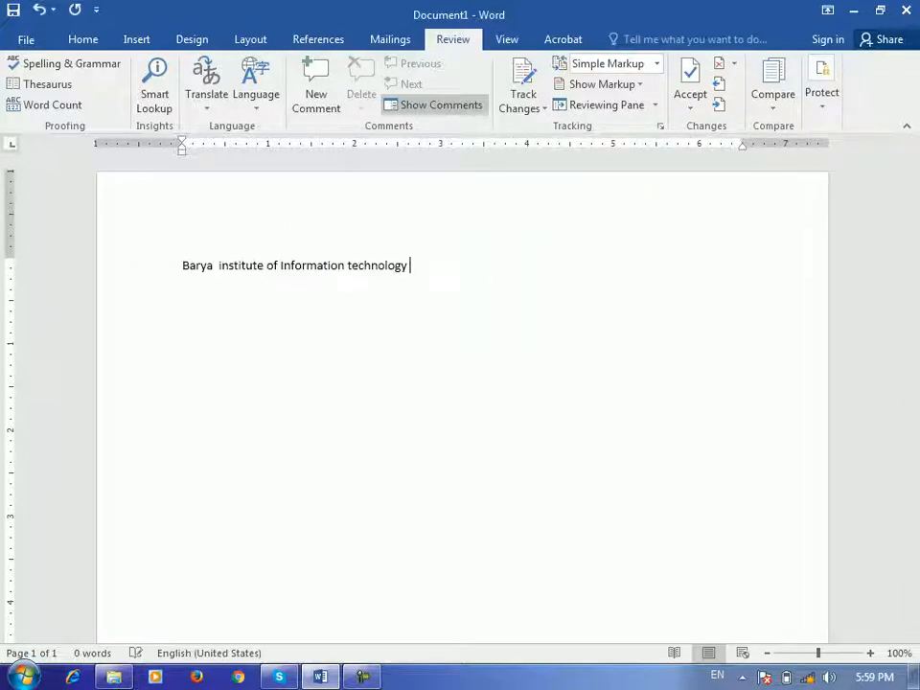
key(Home)
key(shift+End)
key(ctrl+c)
key(End)
key(ctrl+v)
key(ctrl+v)
key(ctrl+v)
key(ctrl+v)
key(ctrl+v)
key(ctrl+v)
key(ctrl+v)
key(ctrl+v)
key(ctrl+v)
key(ctrl+v)
key(ctrl+v)
key(ctrl+v)
Add a second paragraph below a blank line, filled with pasted copies of the copied sentence.
key(Return)
key(Return)
key(ctrl+v)
key(ctrl+v)
key(ctrl+v)
key(ctrl+v)
key(ctrl+v)
key(ctrl+v)
key(ctrl+v)
key(ctrl+v)
key(ctrl+v)
key(ctrl+v)
key(ctrl+v)
key(ctrl+v)
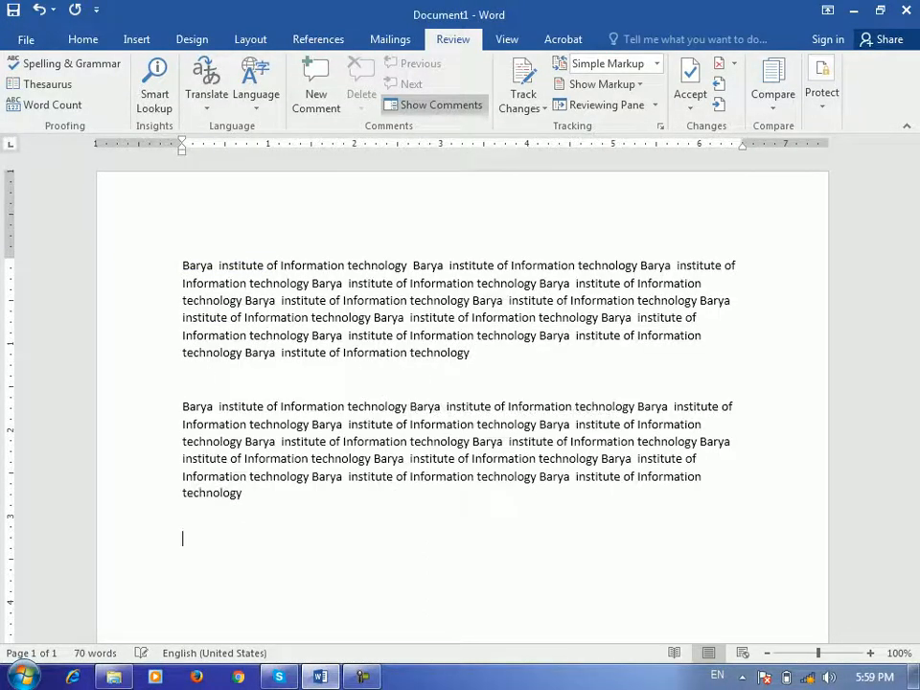
Add a third paragraph filled with fifteen pasted copies of "Barya institute of Information technology".
key(Return)
key(ctrl+v)
key(ctrl+v)
key(ctrl+v)
key(ctrl+v)
key(ctrl+v)
key(ctrl+v)
key(ctrl+v)
key(ctrl+v)
key(ctrl+v)
key(ctrl+v)
key(ctrl+v)
key(ctrl+v)
key(ctrl+v)
key(ctrl+v)
key(ctrl+v)
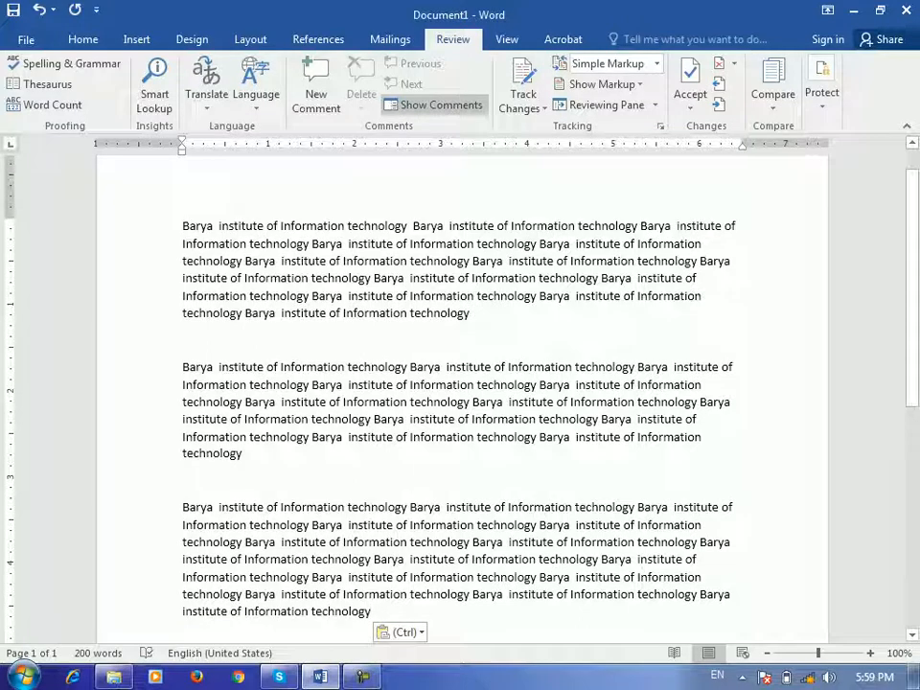
scroll(460, 383, up, 1)
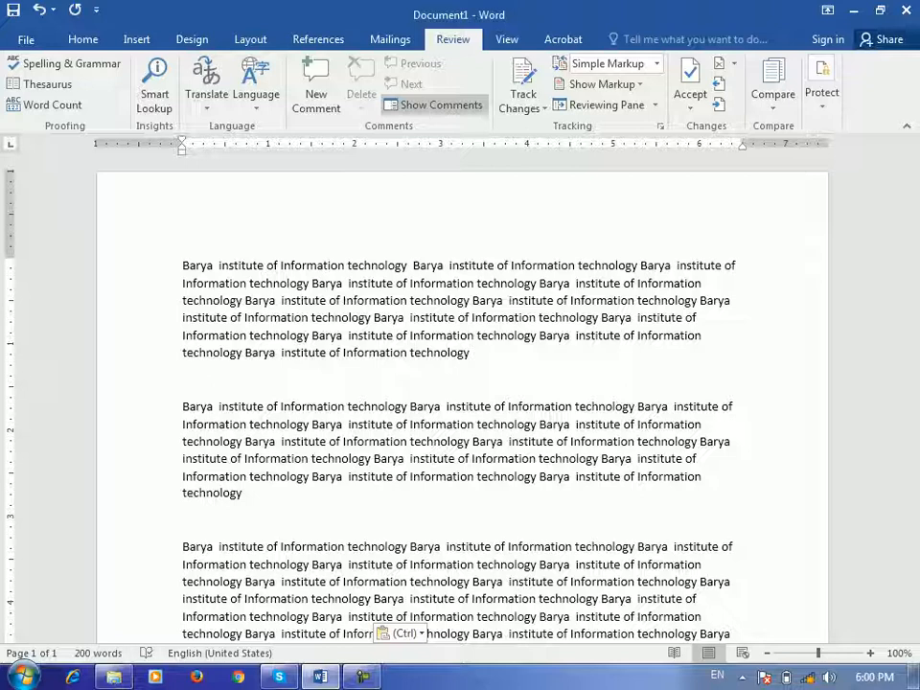
Delete the word "technology" in the middle of the first paragraph's third line and undo the deletion.
double_click(448, 299)
key(Delete)
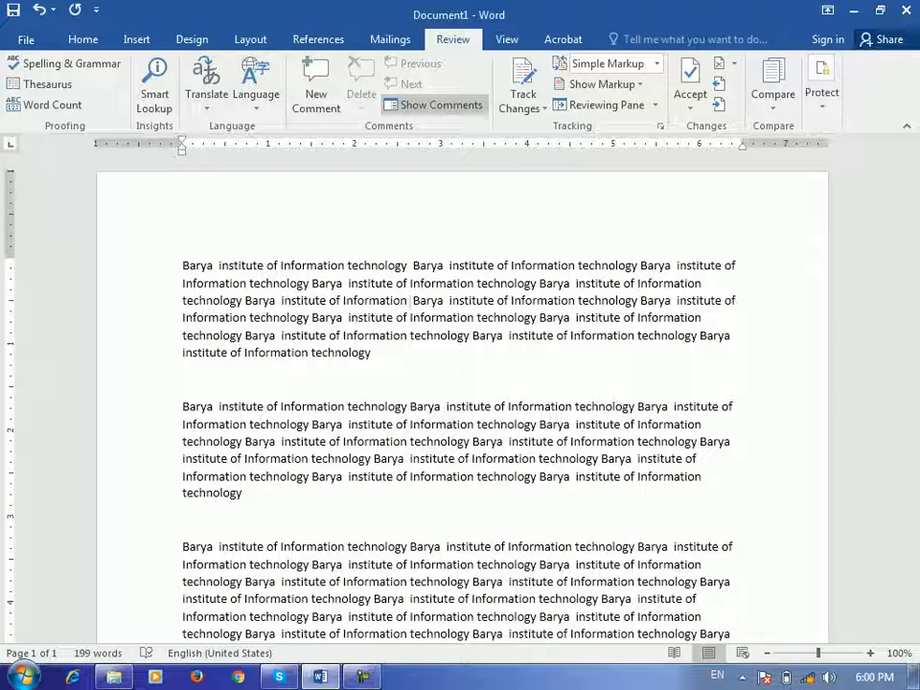
key(ctrl+z)
key(ctrl+z)
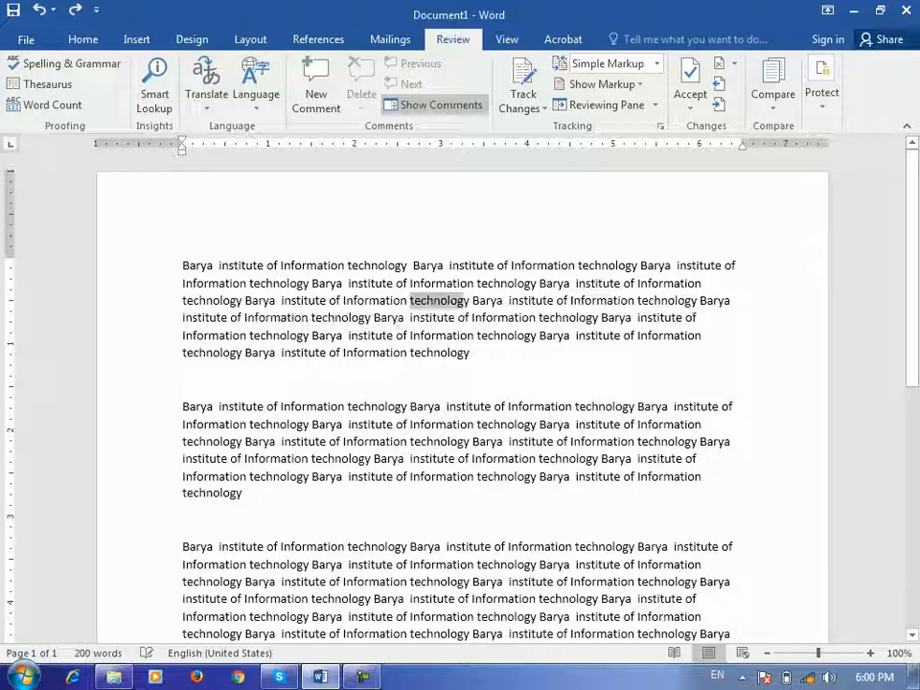
click(495, 317)
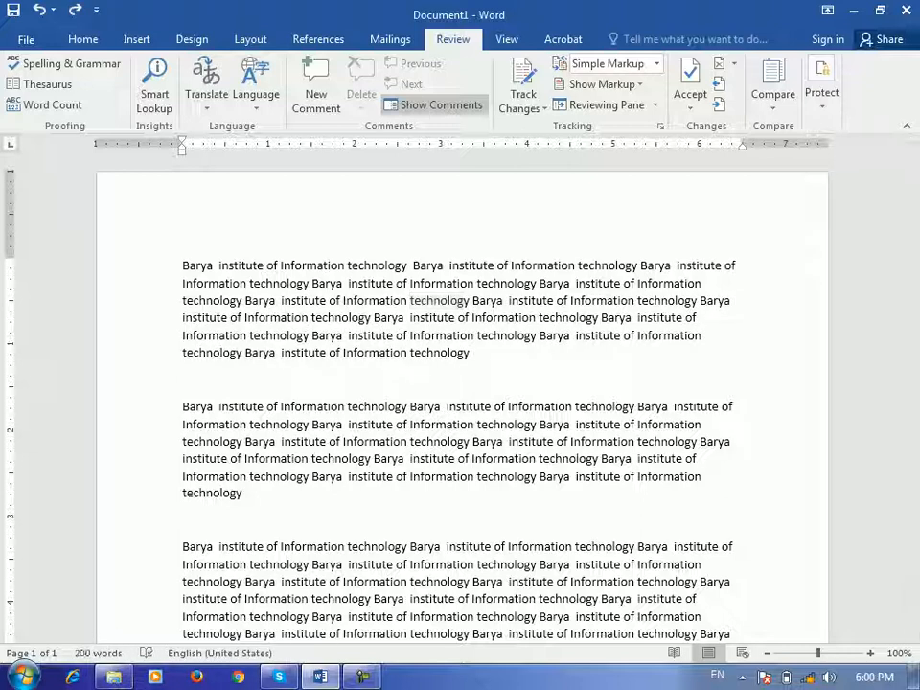
Turn on Track Changes for the document.
click(607, 105)
click(606, 104)
click(523, 108)
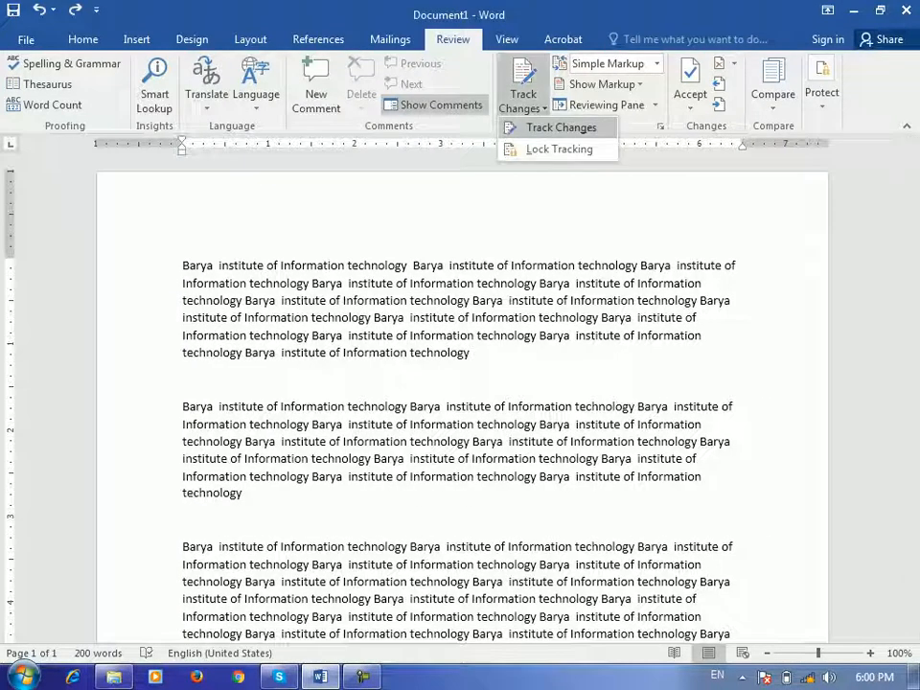
click(561, 127)
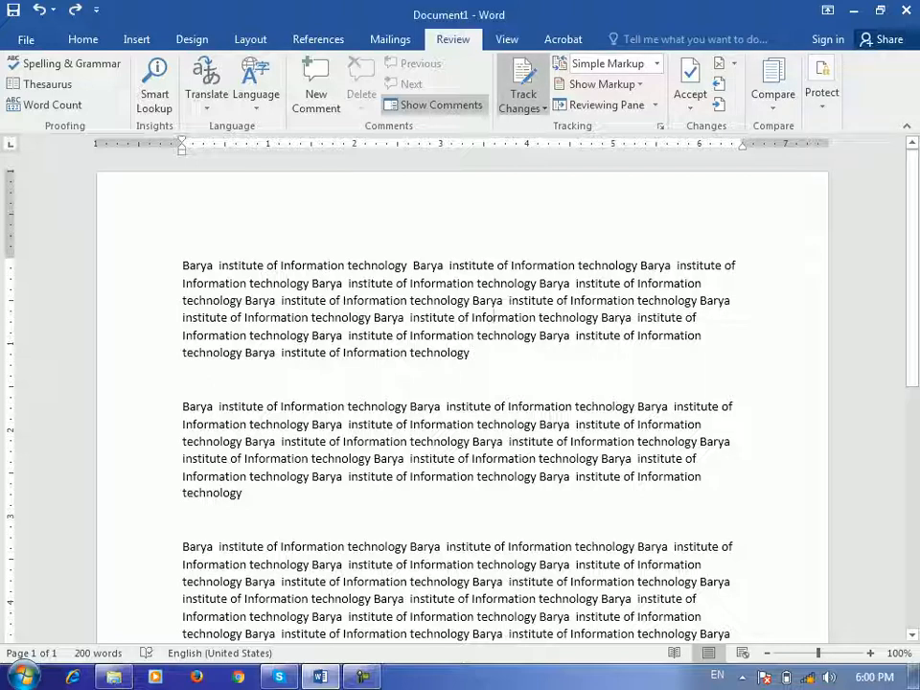
Add the lines "Barya" and "barya" in the empty space between the first and second paragraphs.
click(183, 379)
text(barya)
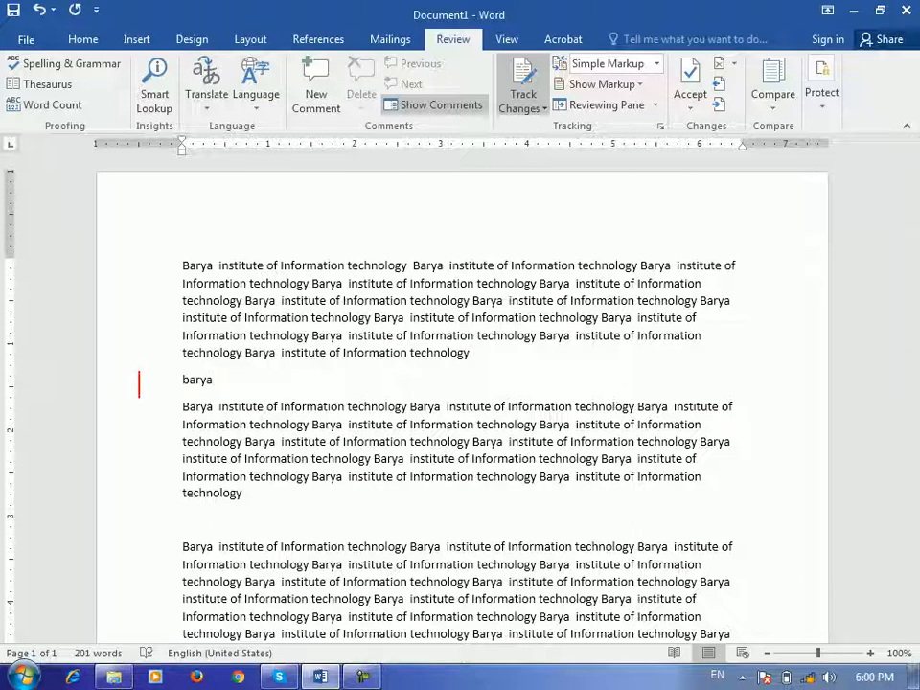
key(Return)
text(barya)
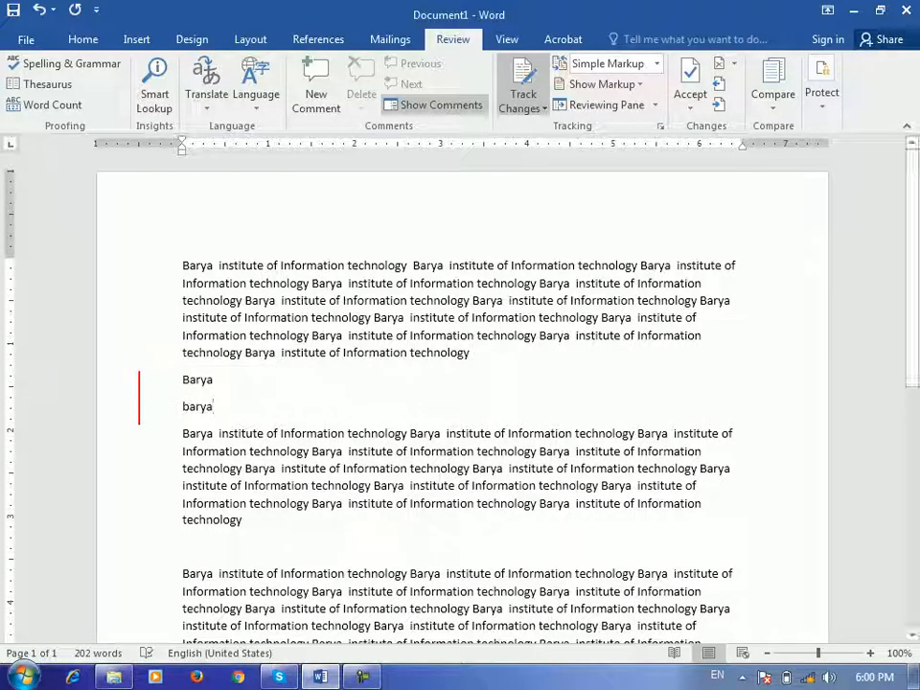
Delete everything after "institute" in the first paragraph's fifth line through the paragraph's end, and set the markup display to All Markup.
drag(470, 353, 398, 336)
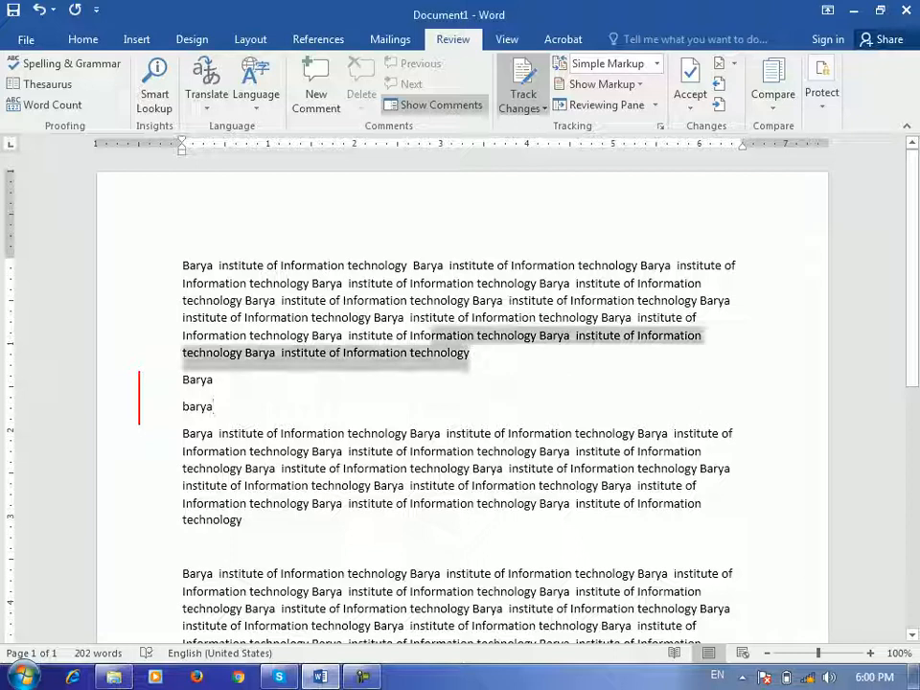
key(Delete)
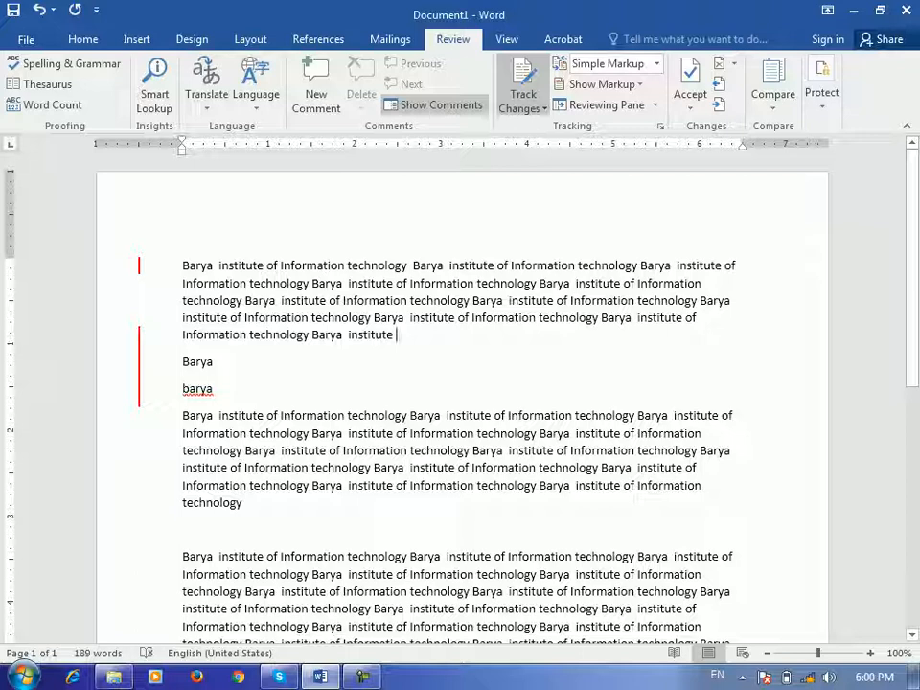
click(657, 63)
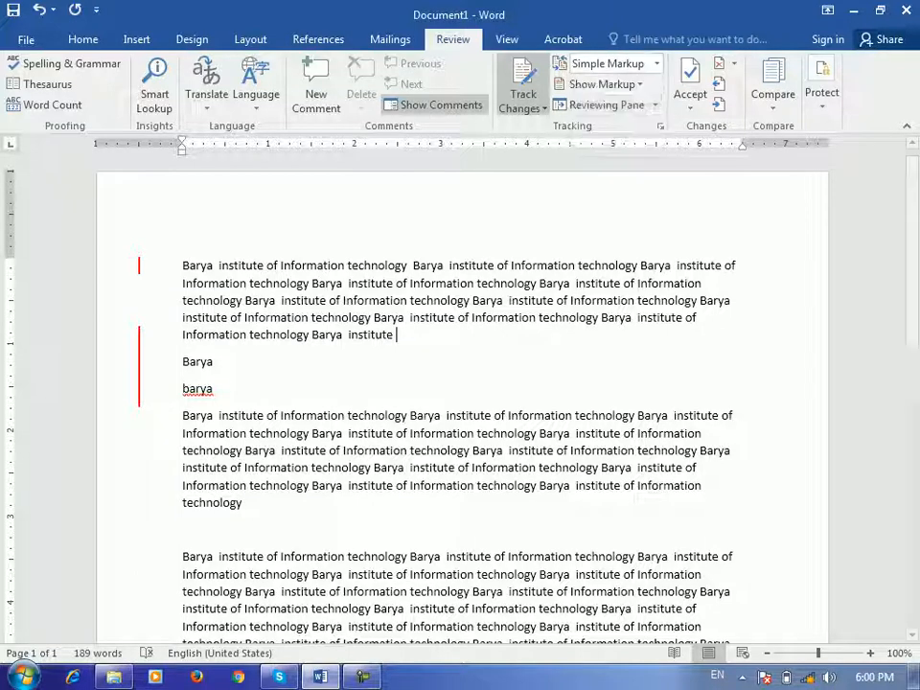
click(600, 100)
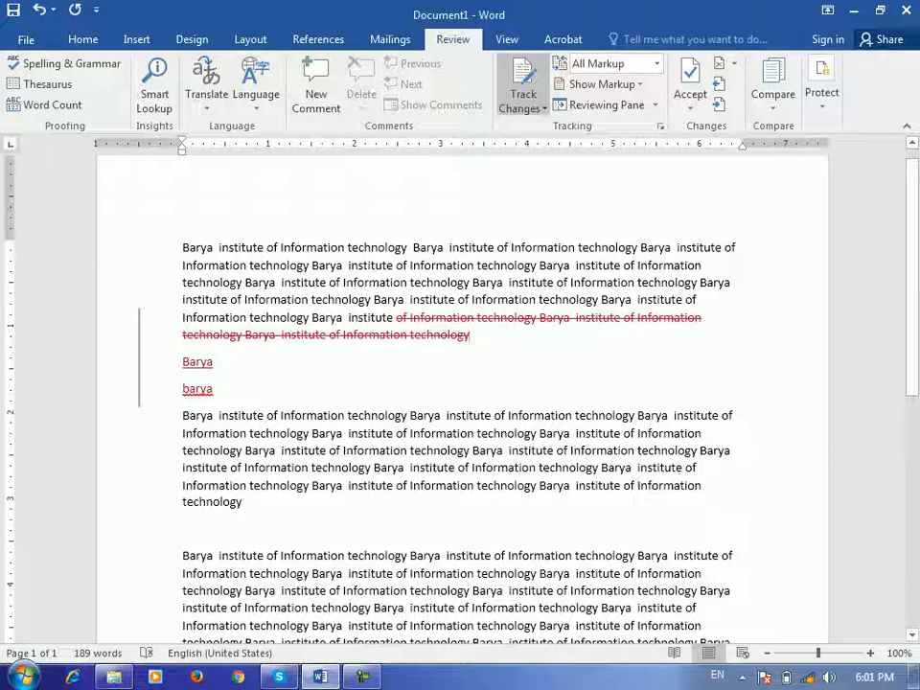
Format the last word of the second paragraph, "technology", at 20 pt bold.
double_click(212, 502)
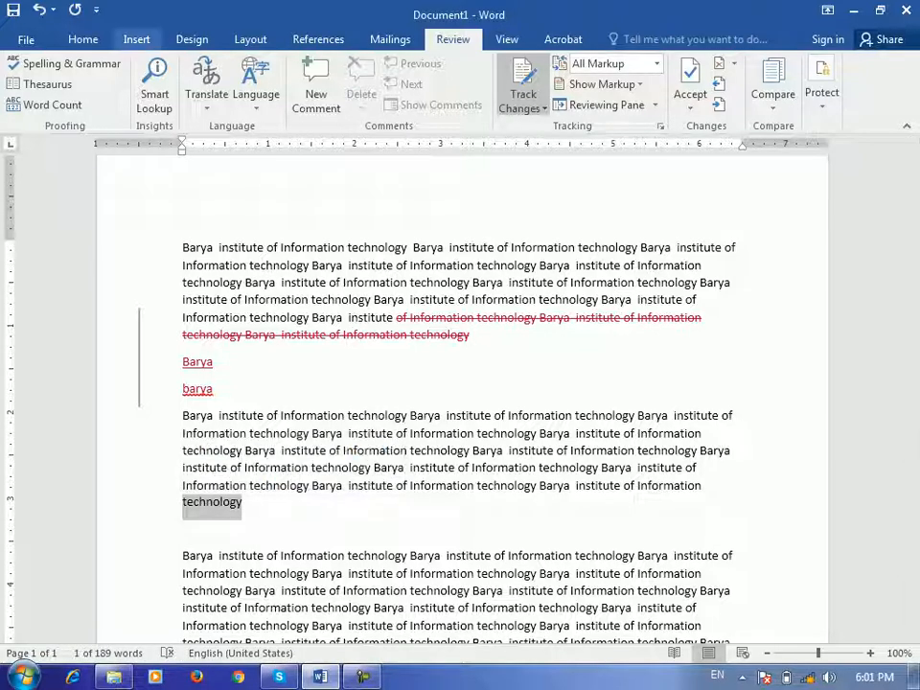
click(82, 39)
click(186, 70)
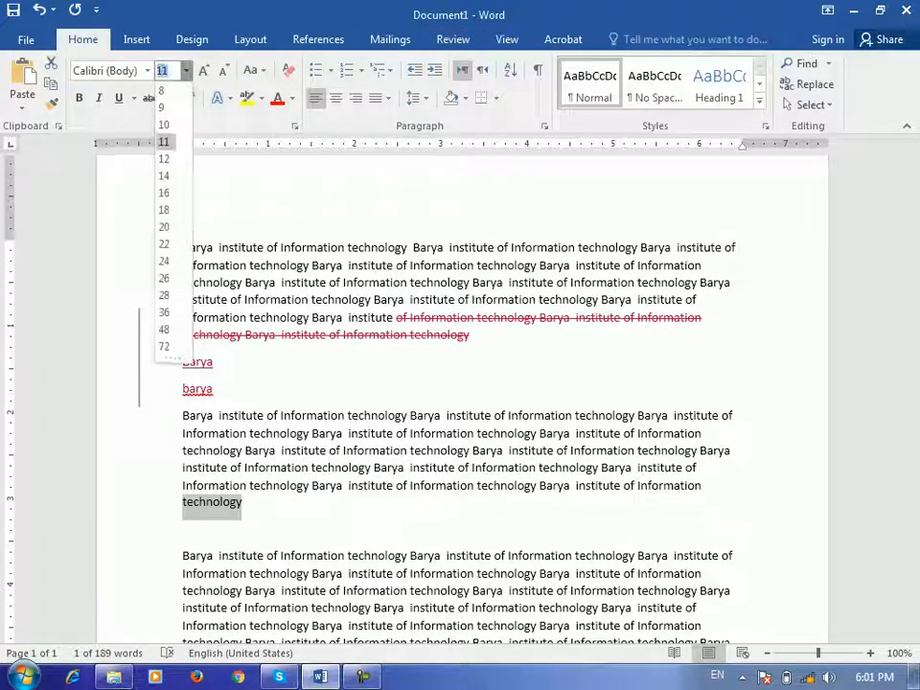
click(163, 227)
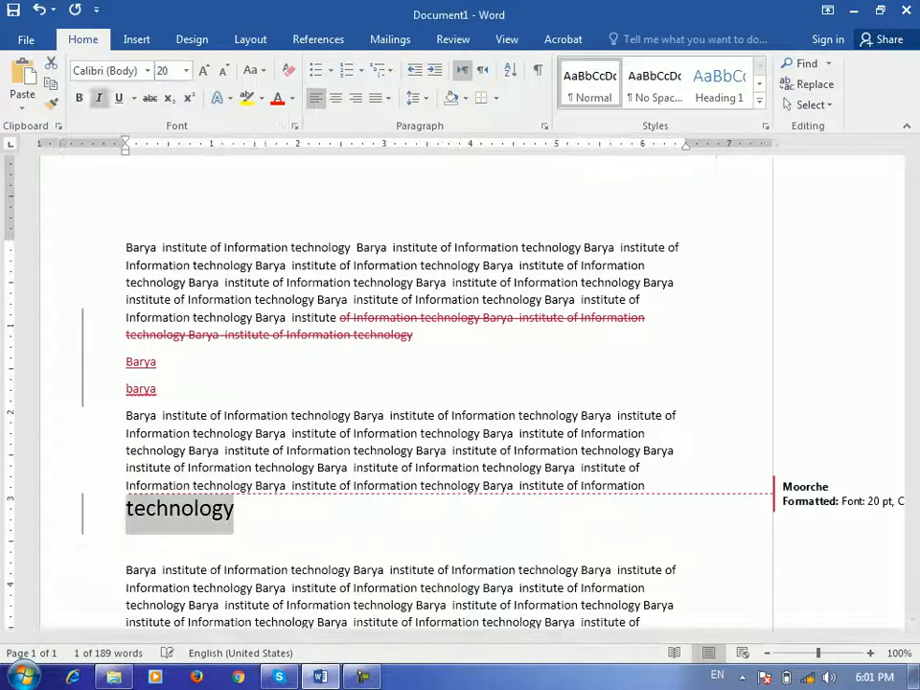
click(78, 98)
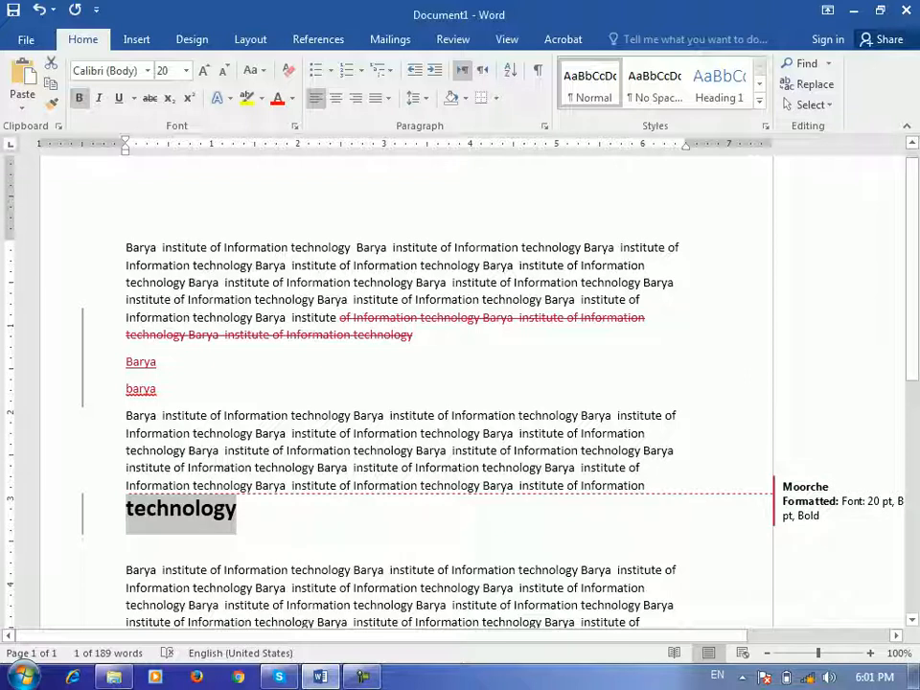
click(155, 388)
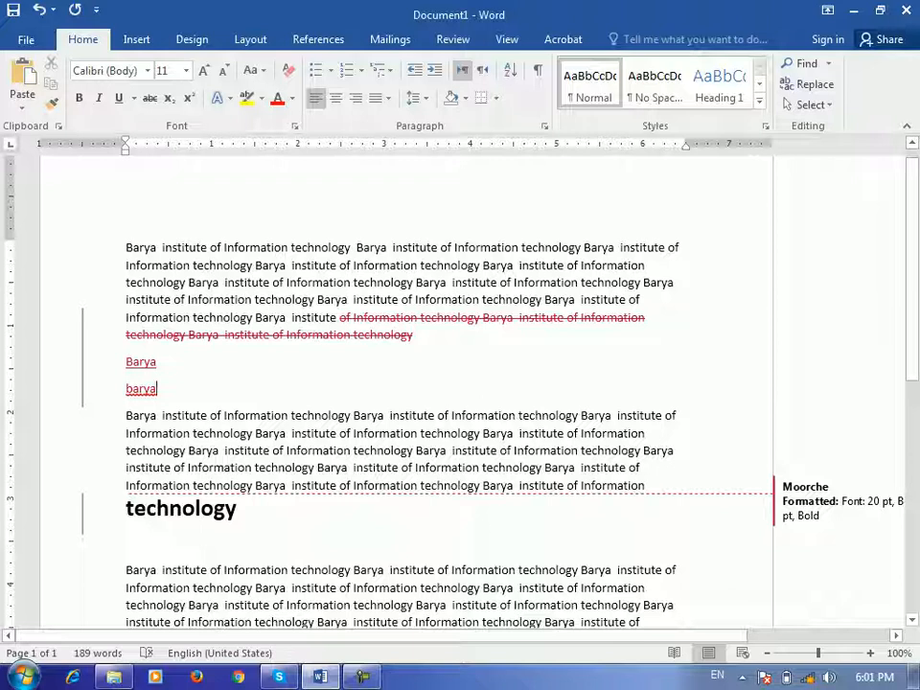
click(157, 362)
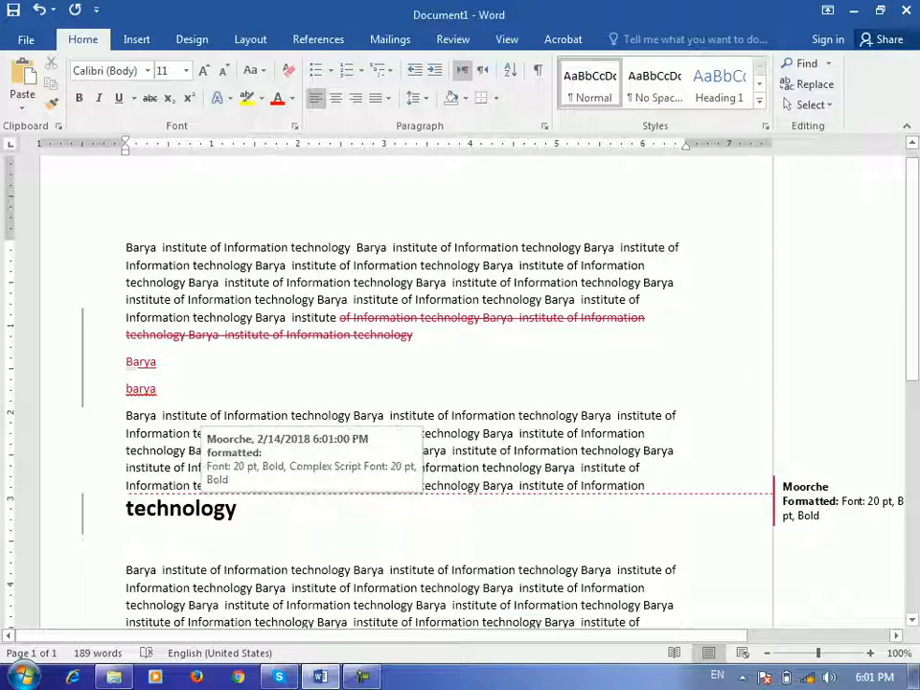
scroll(201, 508, up, 1)
scroll(201, 507, down, 3)
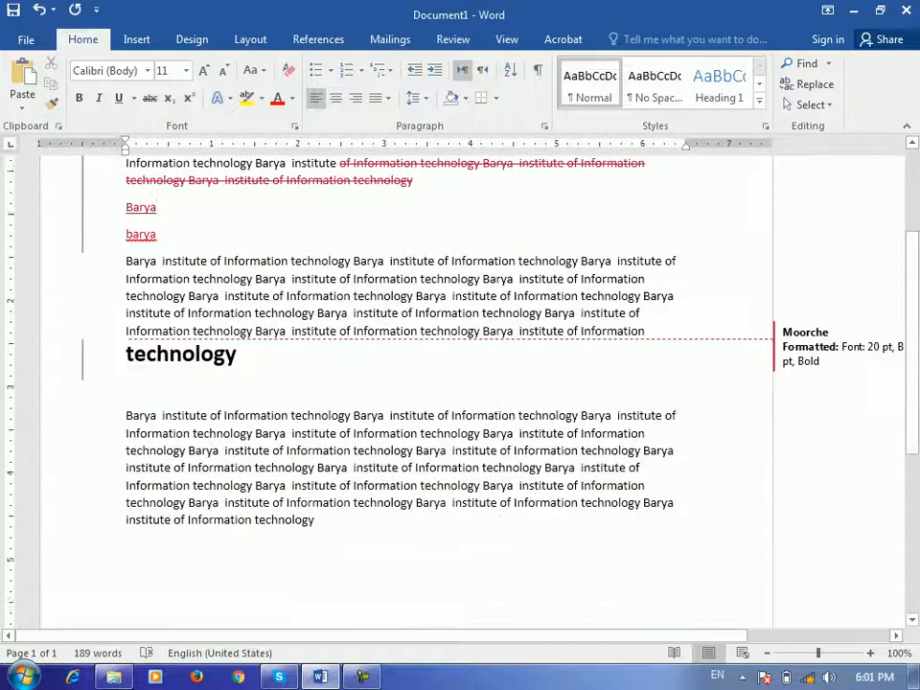
scroll(201, 508, up, 3)
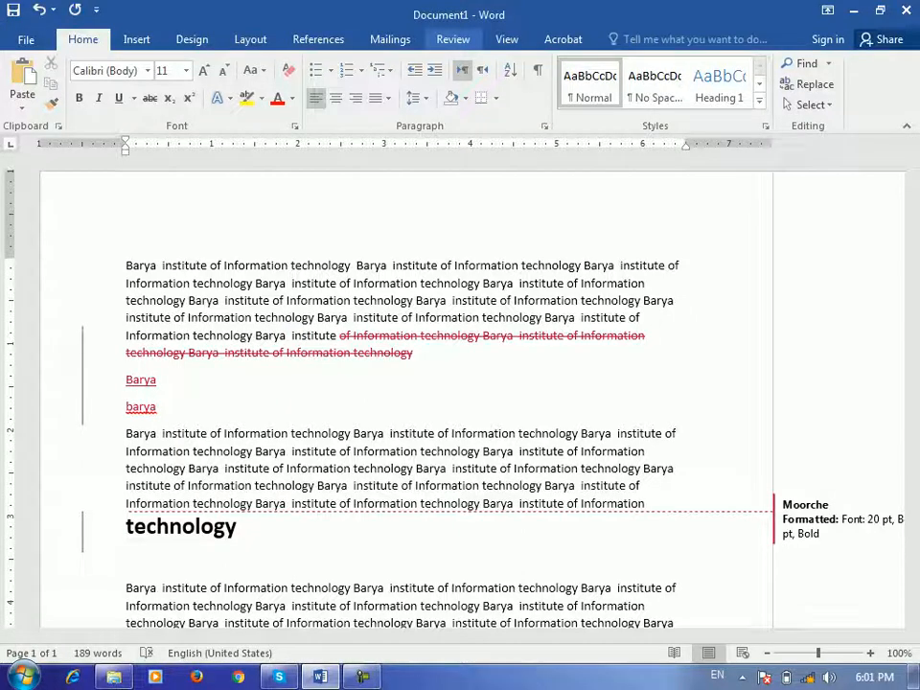
Accept the tracked deletion at the end of the first paragraph and move to the next change.
click(452, 39)
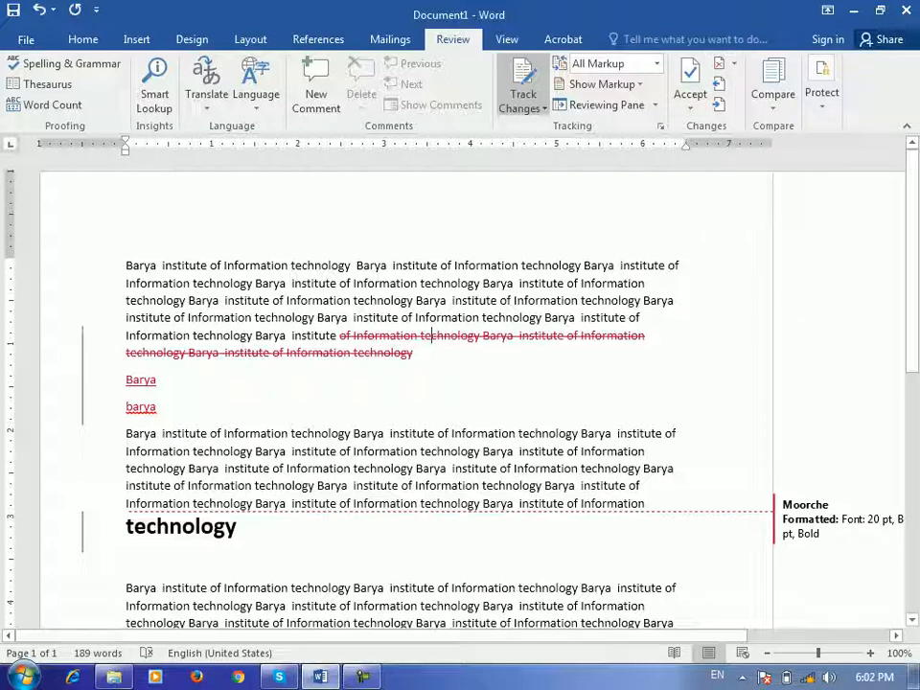
click(690, 98)
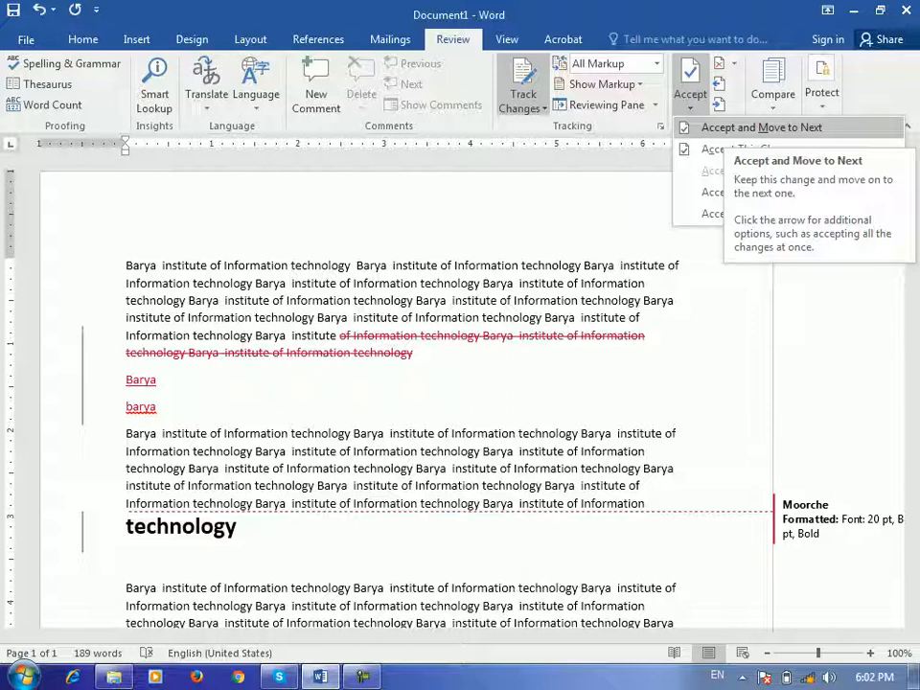
click(431, 336)
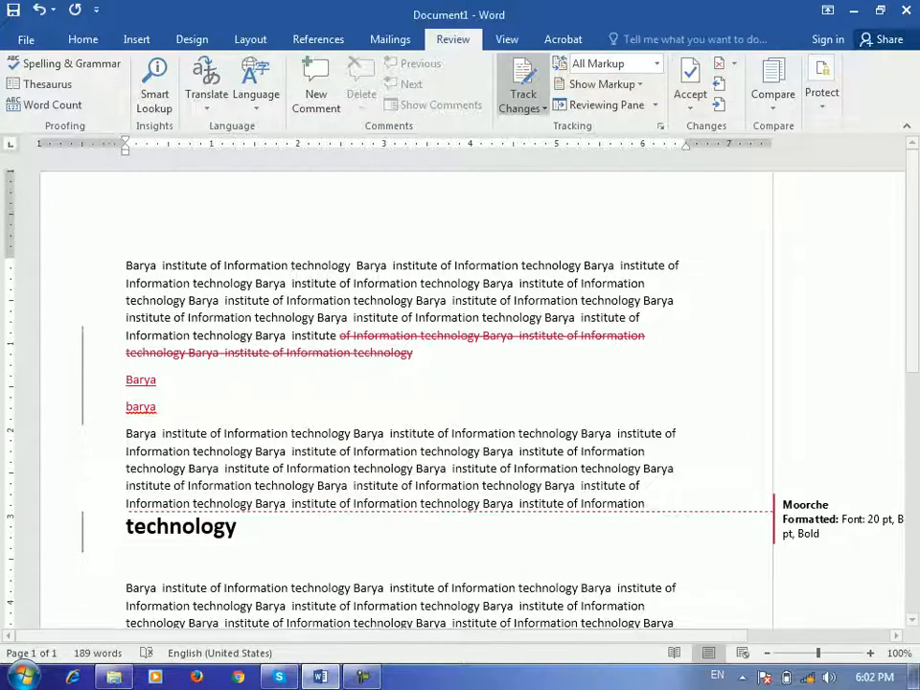
click(690, 105)
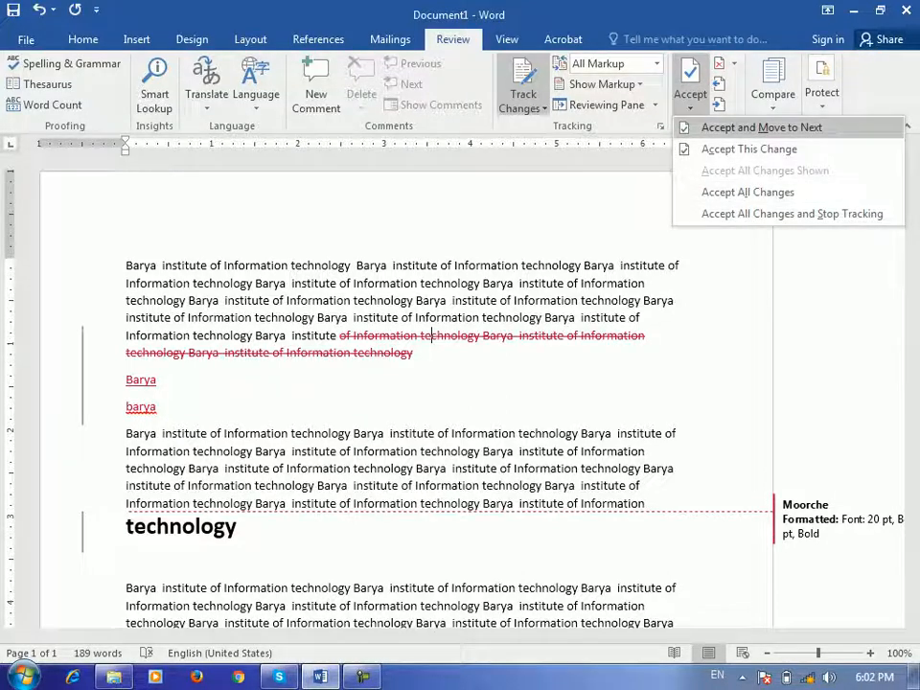
click(761, 127)
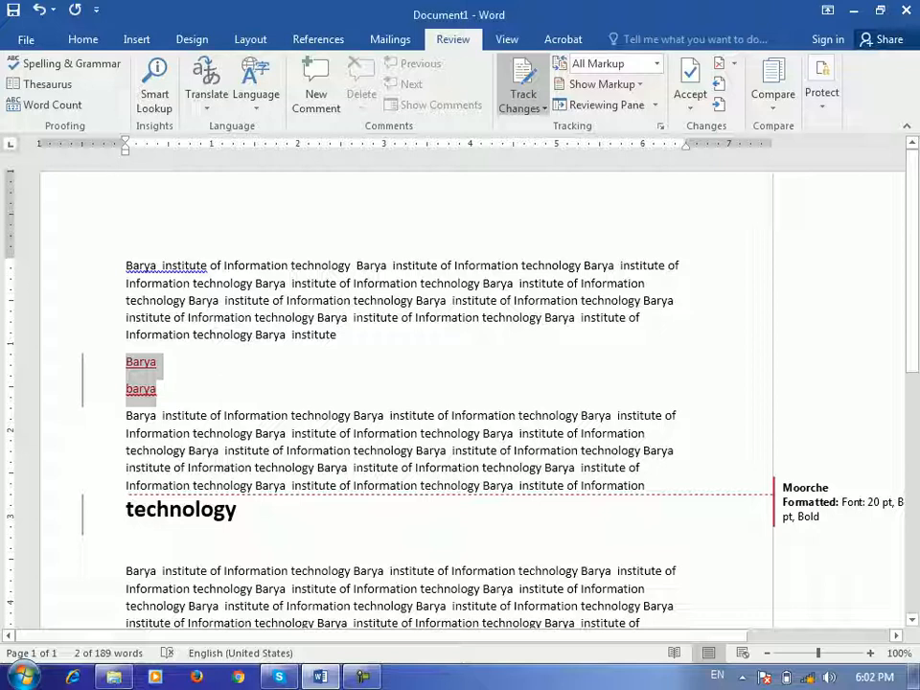
Accept all remaining tracked changes in the document, leaving change tracking on.
click(690, 100)
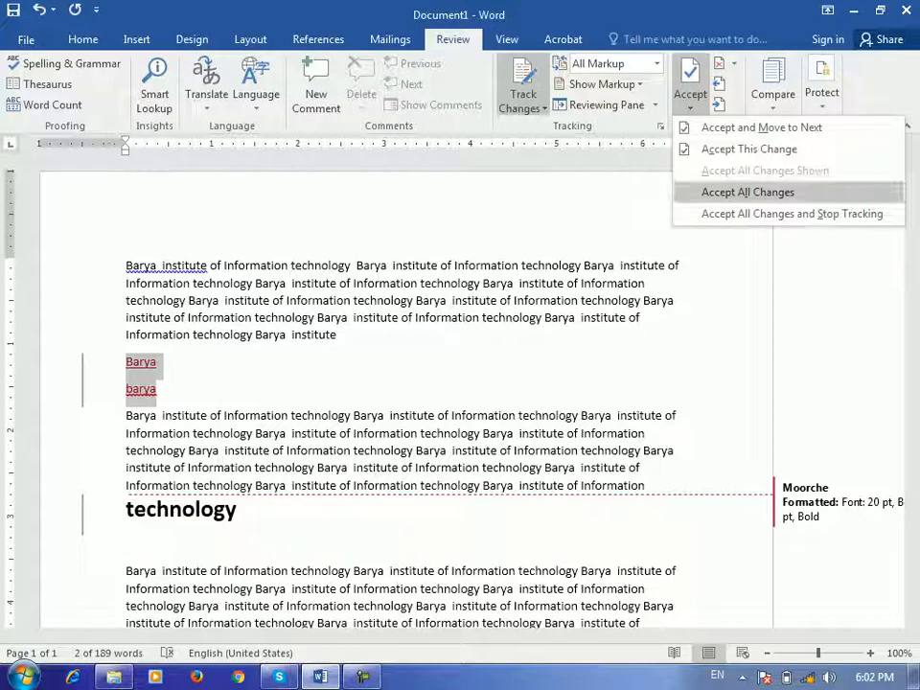
click(748, 191)
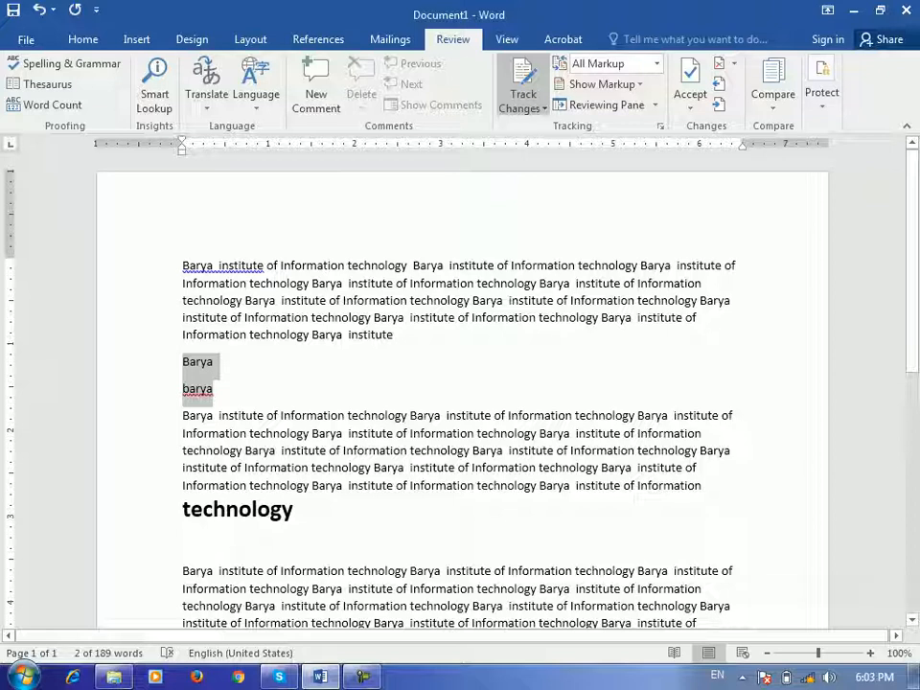
click(690, 101)
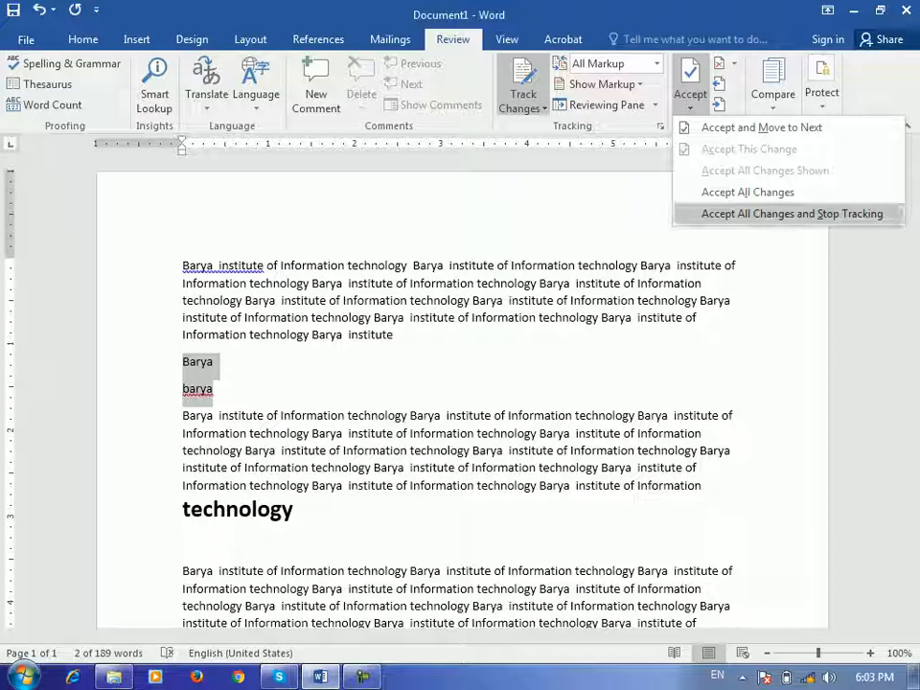
key(Escape)
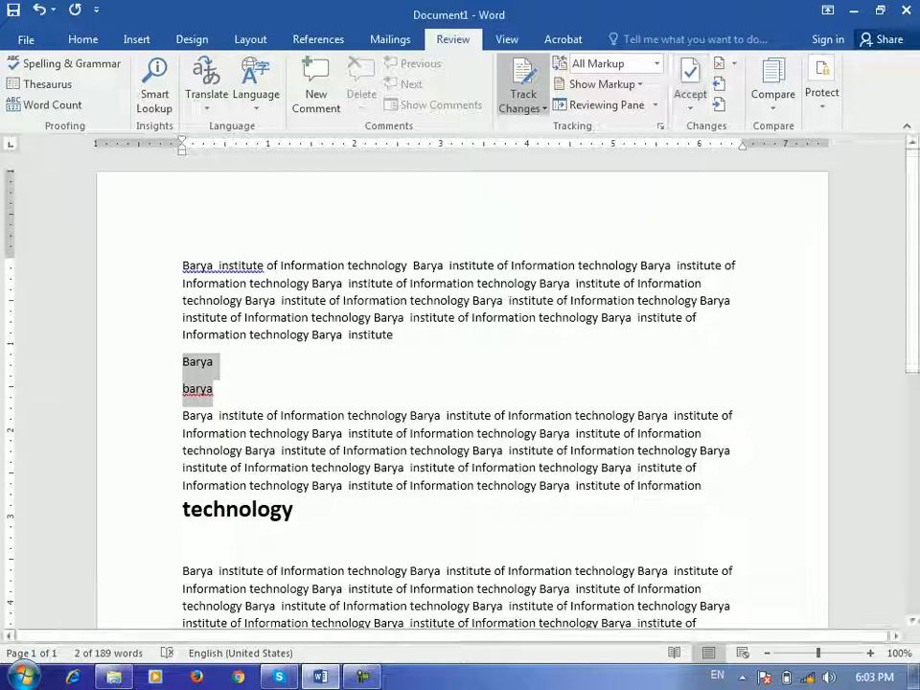
Delete "Barya institute" at the end of the first paragraph as a tracked change.
click(397, 334)
drag(393, 334, 312, 335)
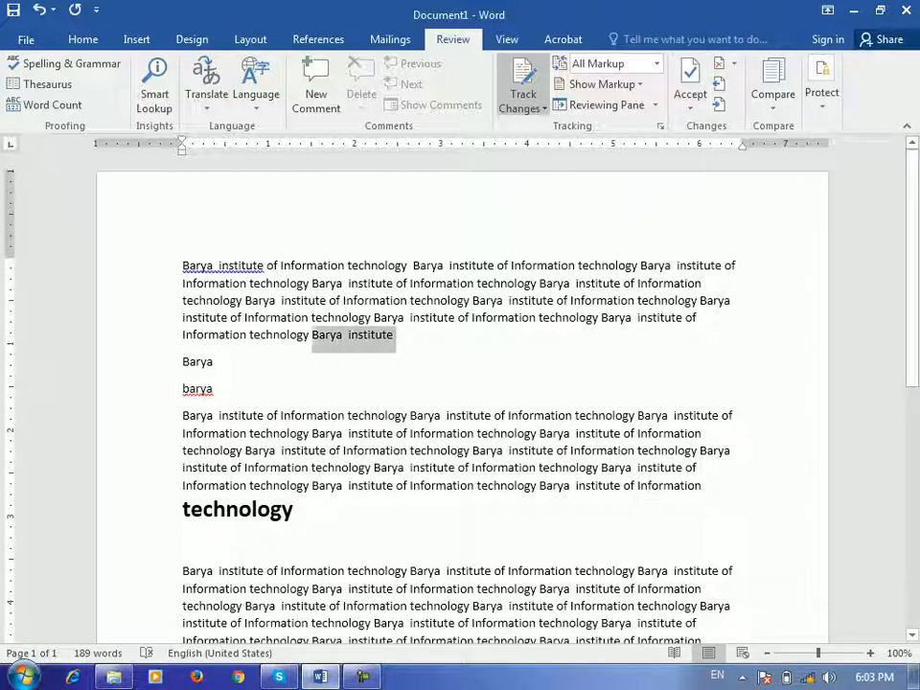
key(Delete)
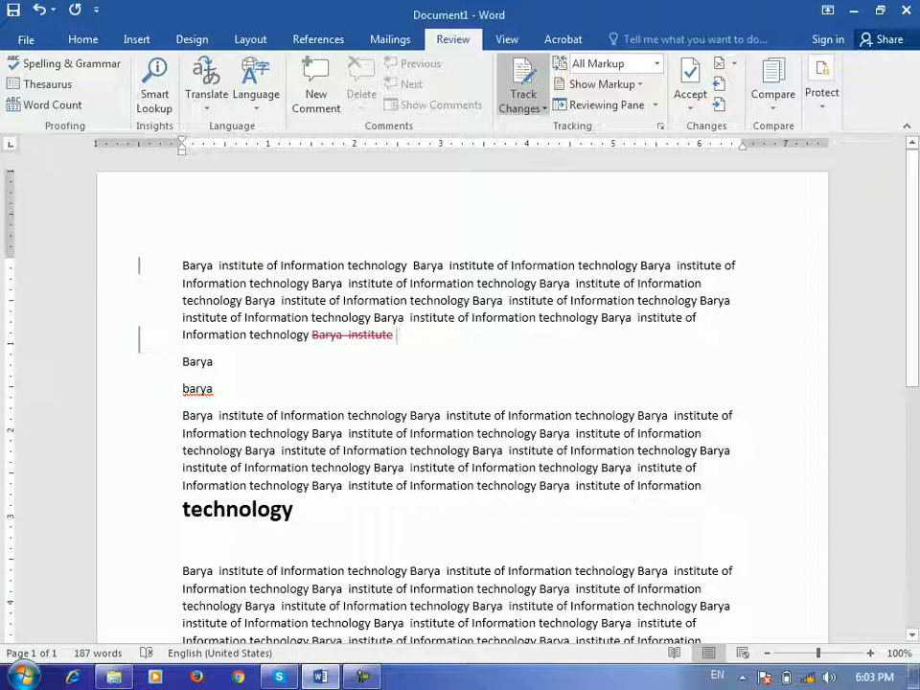
Accept all changes and stop tracking, and test untracked typing with "dsfsdf" at the end of the first paragraph, undoing the typed text.
click(690, 101)
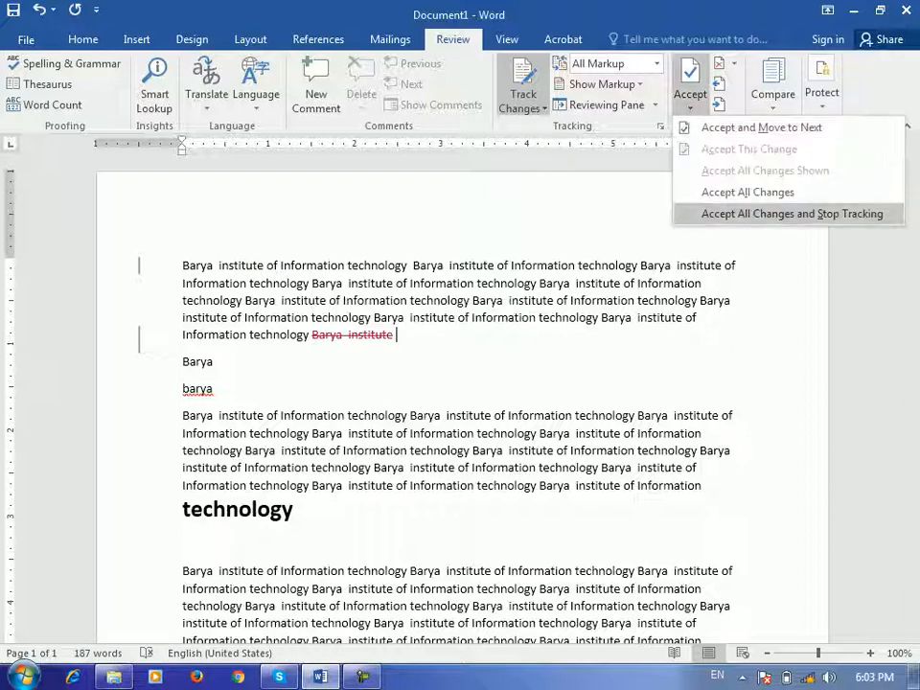
click(792, 213)
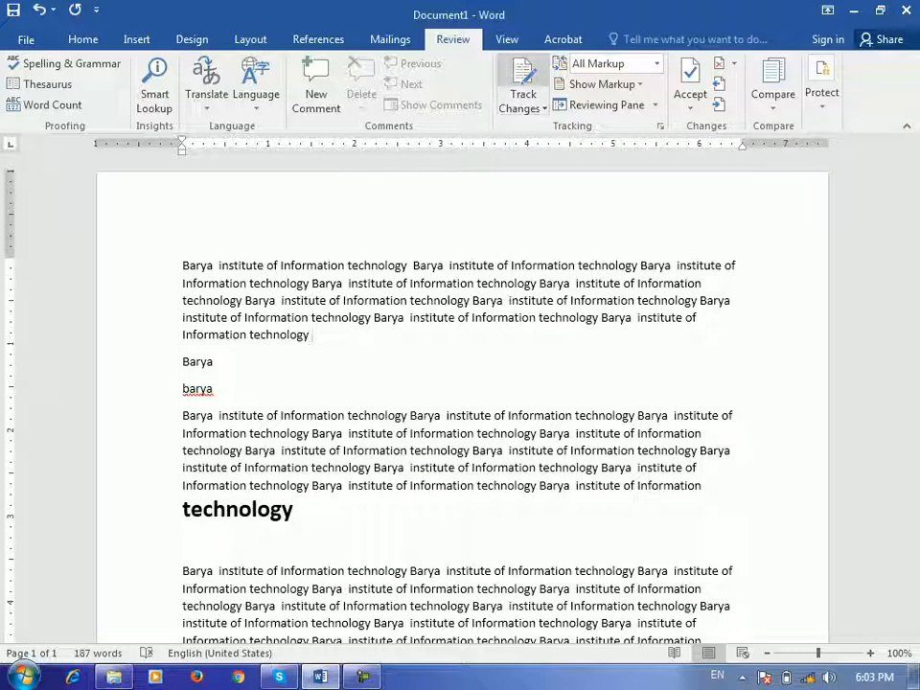
text(dsfsdf)
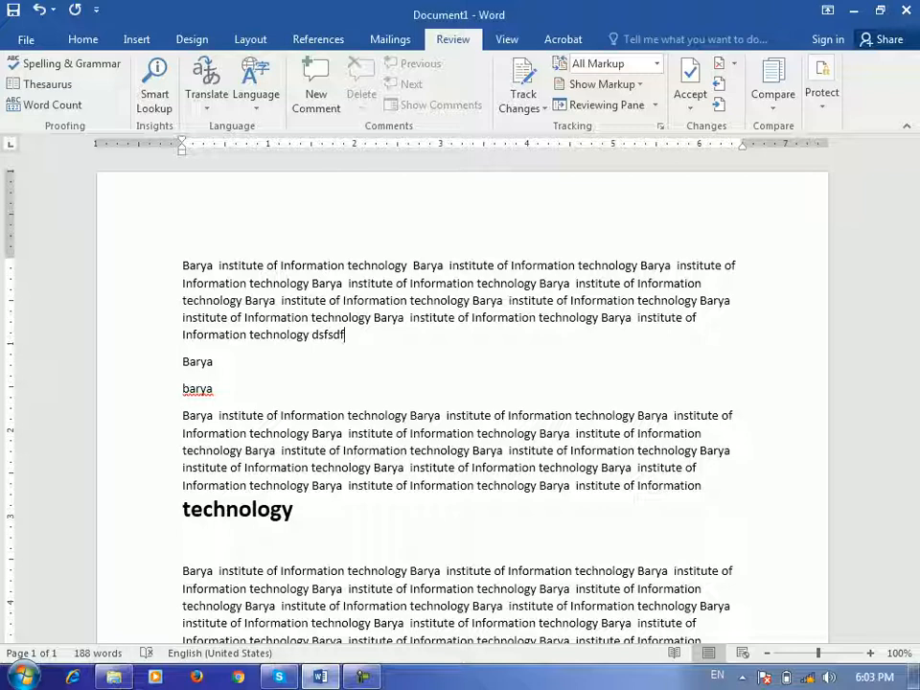
key(ctrl+z)
Turn change tracking back on and delete the last two lines of the first paragraph as a tracked change.
click(523, 108)
click(561, 127)
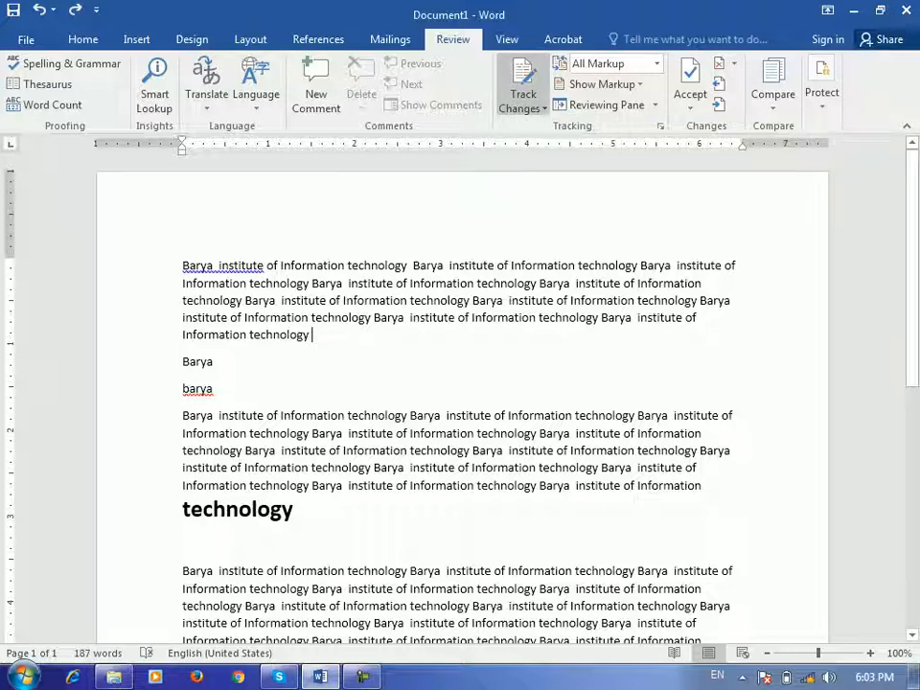
drag(313, 335, 186, 318)
key(Delete)
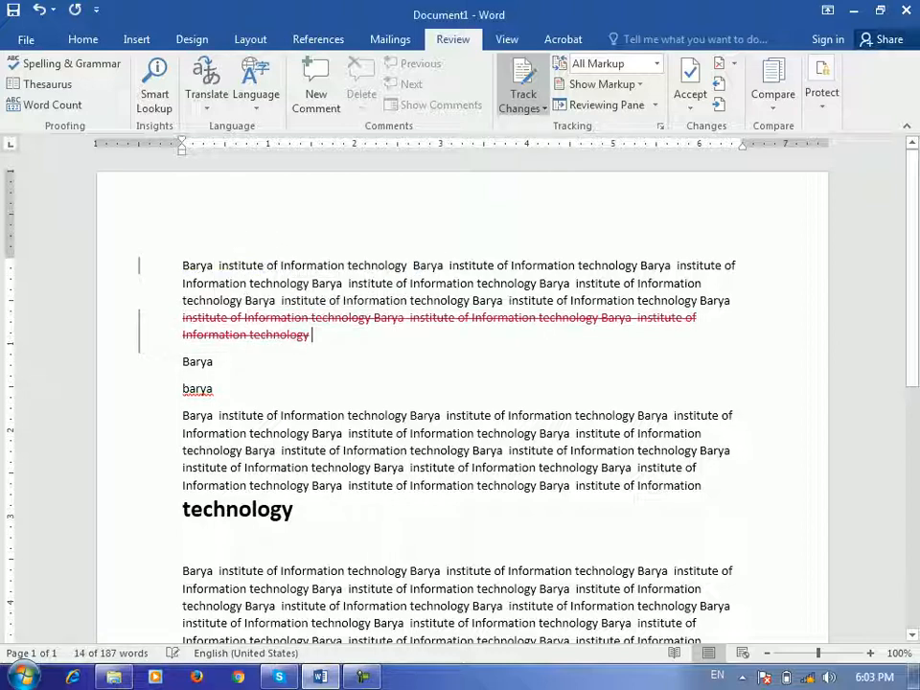
Insert a new paragraph reading "barya" below the large bold word "technology" as a tracked insertion.
click(294, 510)
key(Return)
text(barya)
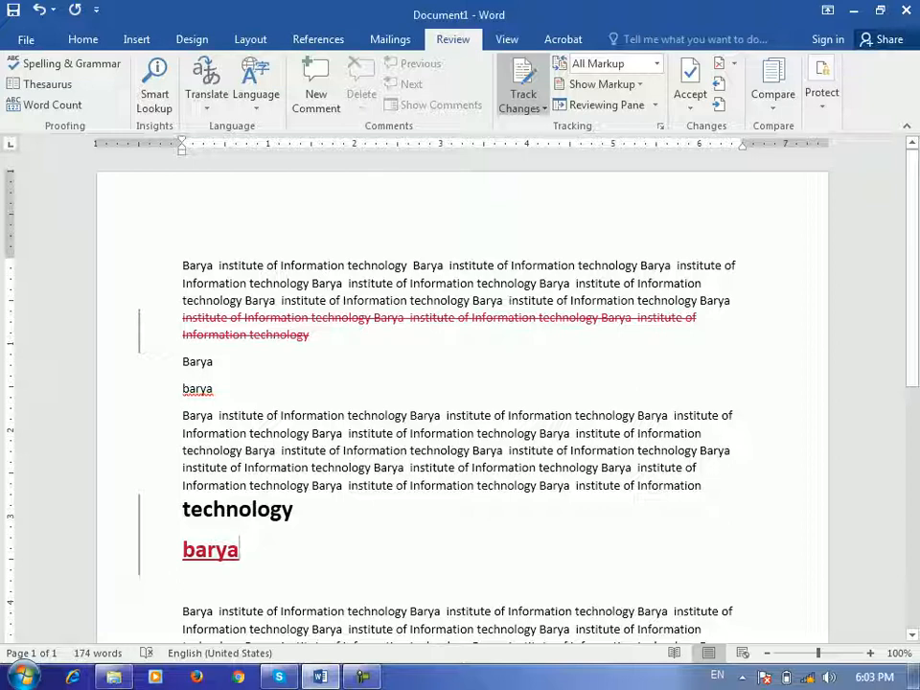
Reject all changes and stop tracking, and test untracked typing with "fgf" on the empty line below "technology", undoing the typed text.
click(734, 64)
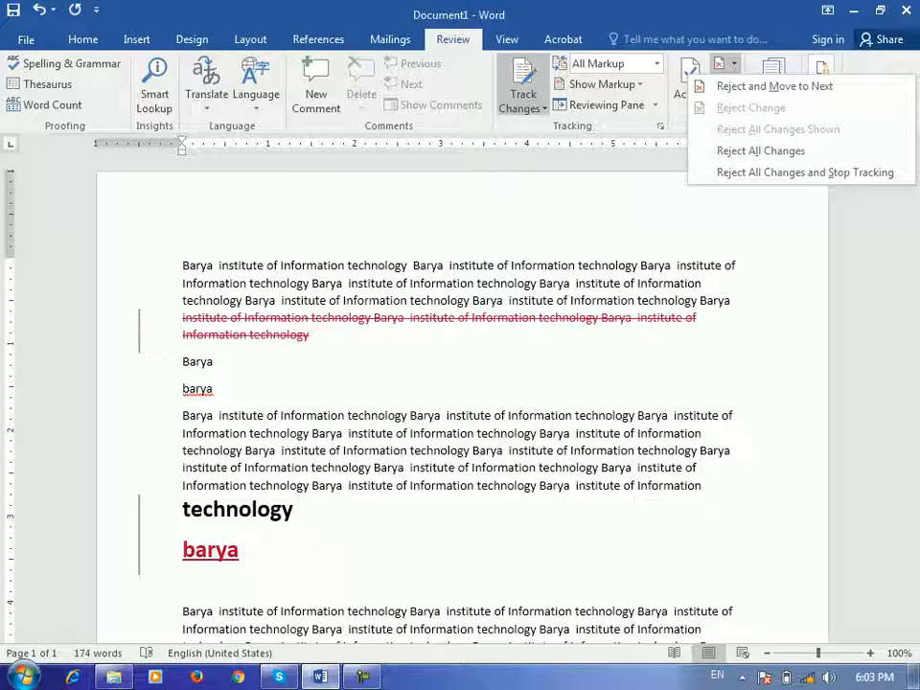
click(578, 317)
click(579, 318)
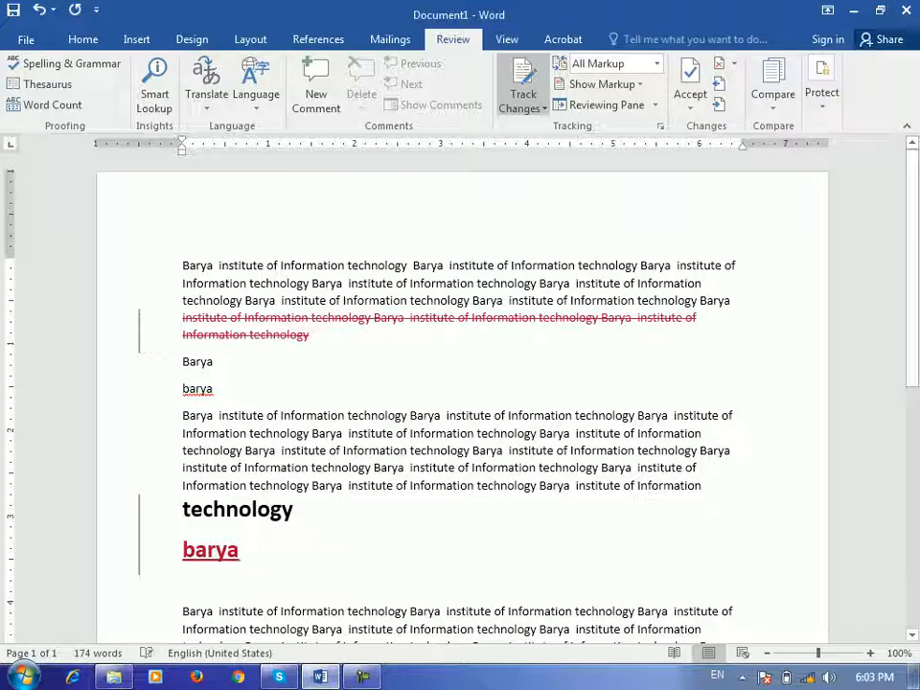
click(733, 64)
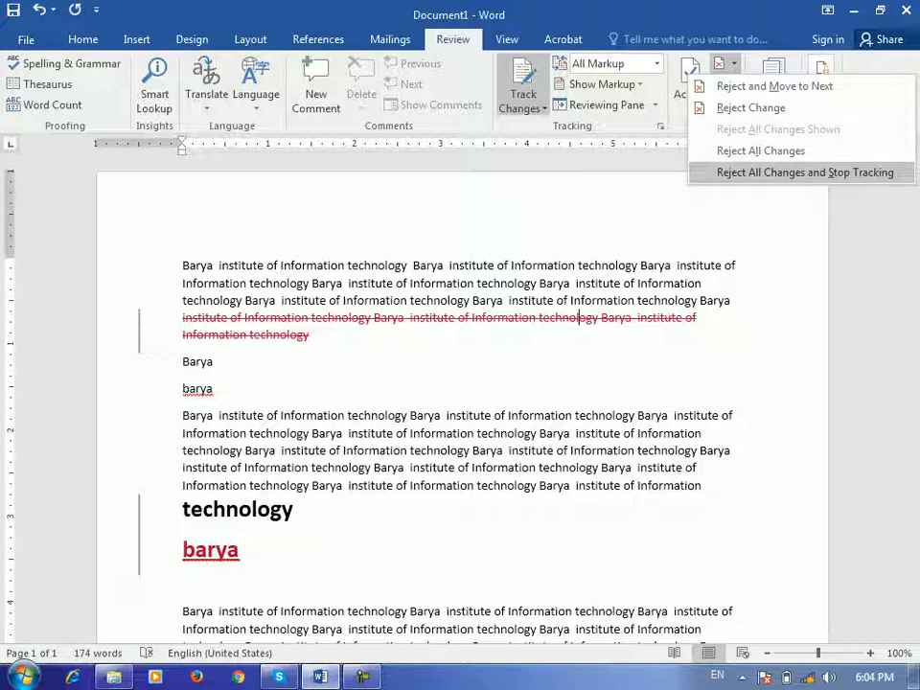
click(805, 172)
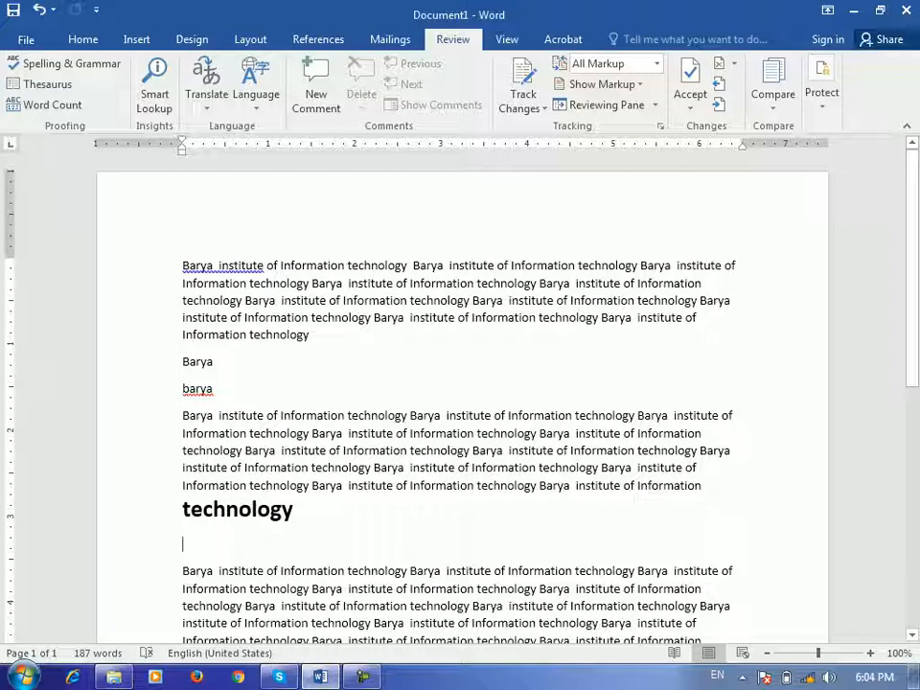
text(fgf)
key(ctrl+z)
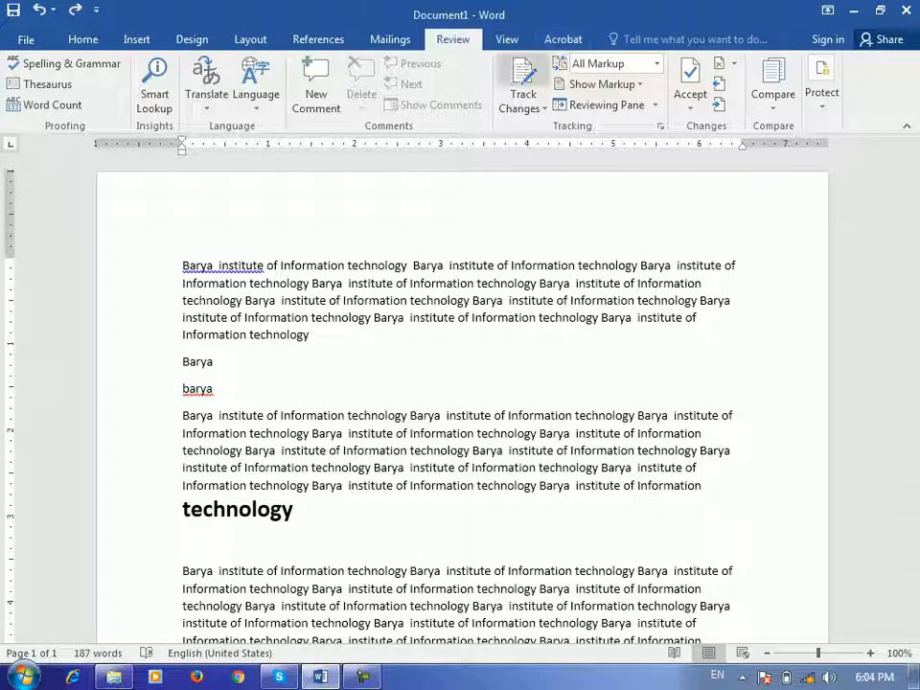
Turn change tracking on and mark the last two lines of the first paragraph as a tracked deletion.
click(524, 104)
click(561, 128)
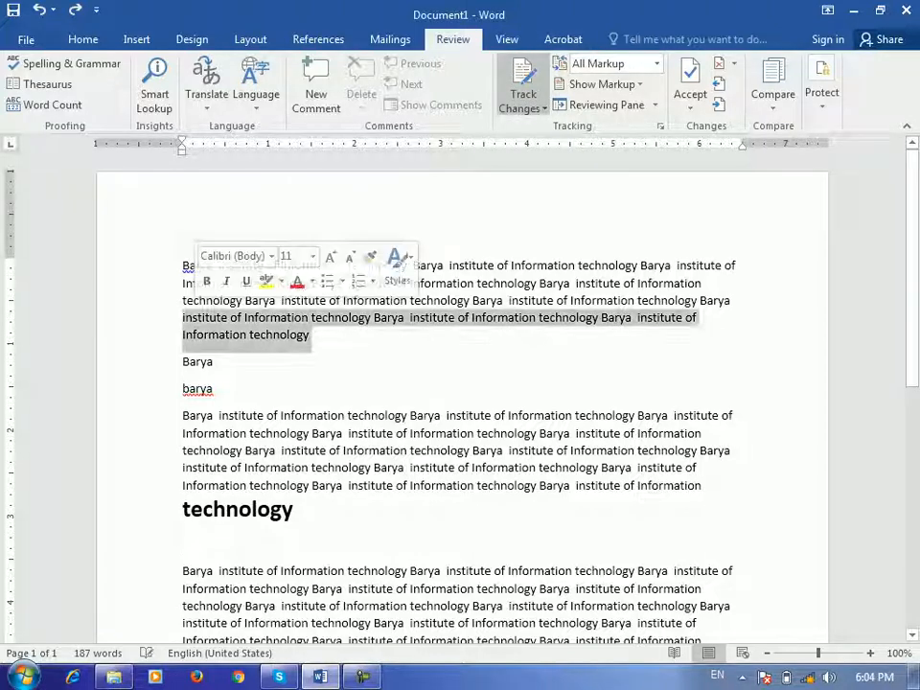
key(Delete)
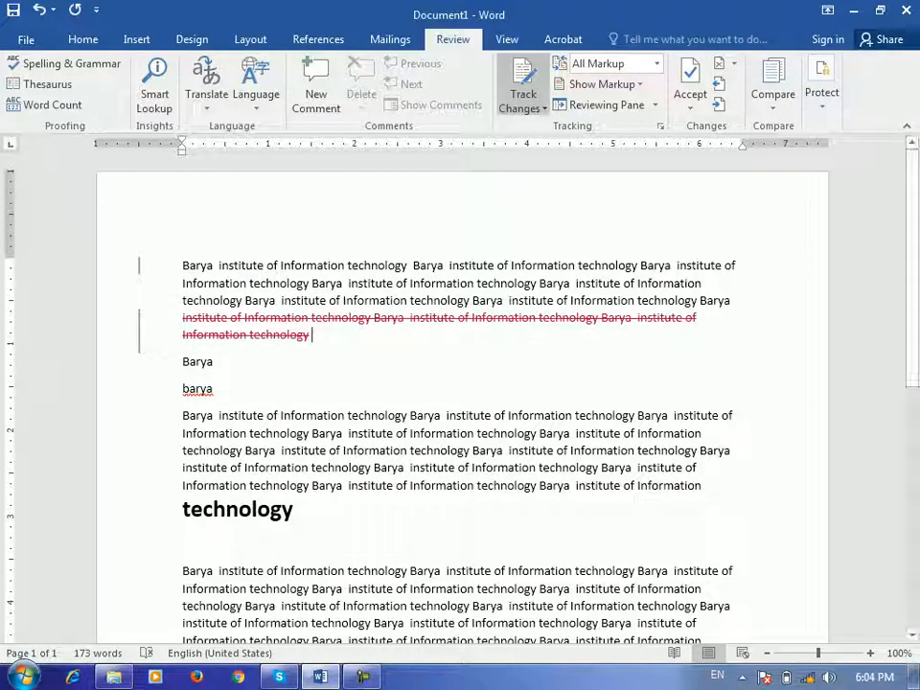
Turn change tracking off, add "dfs" directly after "technology" as untracked text, and undo both this text and the tracked deletion.
click(543, 108)
click(558, 126)
click(294, 510)
text(dfs)
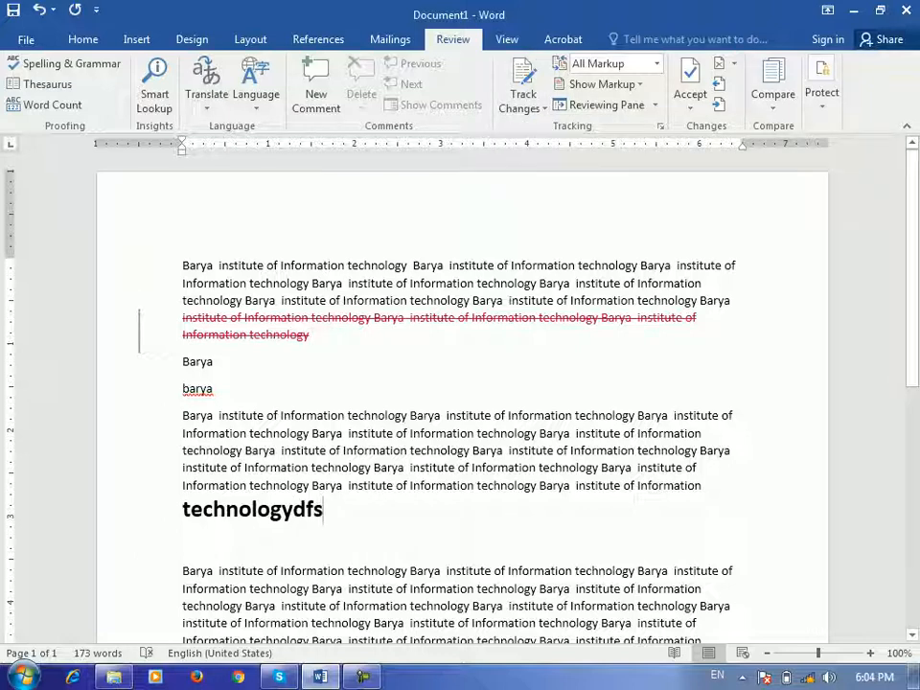
key(ctrl+z)
key(ctrl+z)
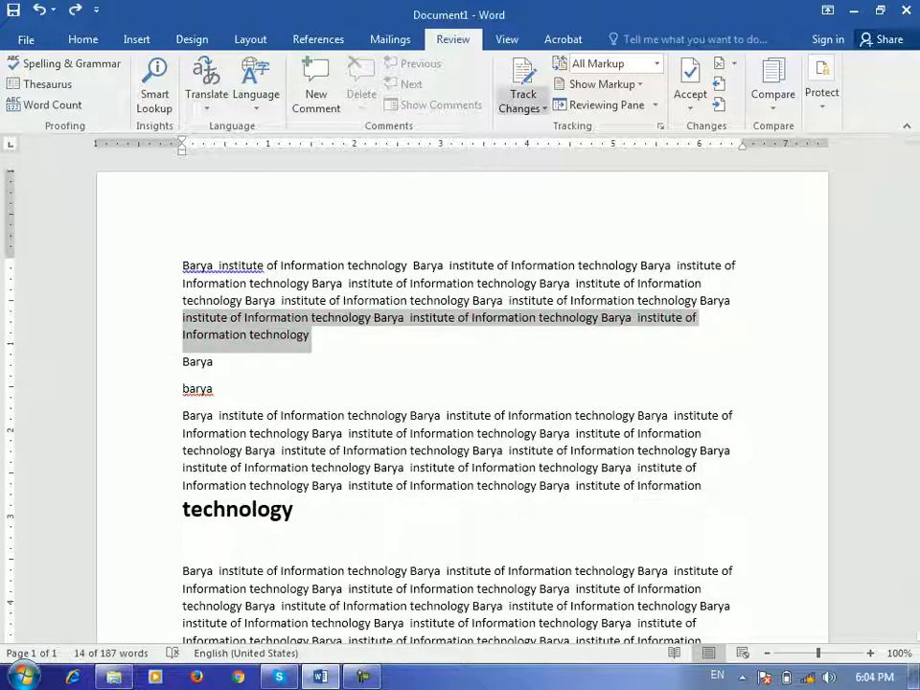
Turn change tracking on and lock it by entering and confirming a tracking password.
click(522, 107)
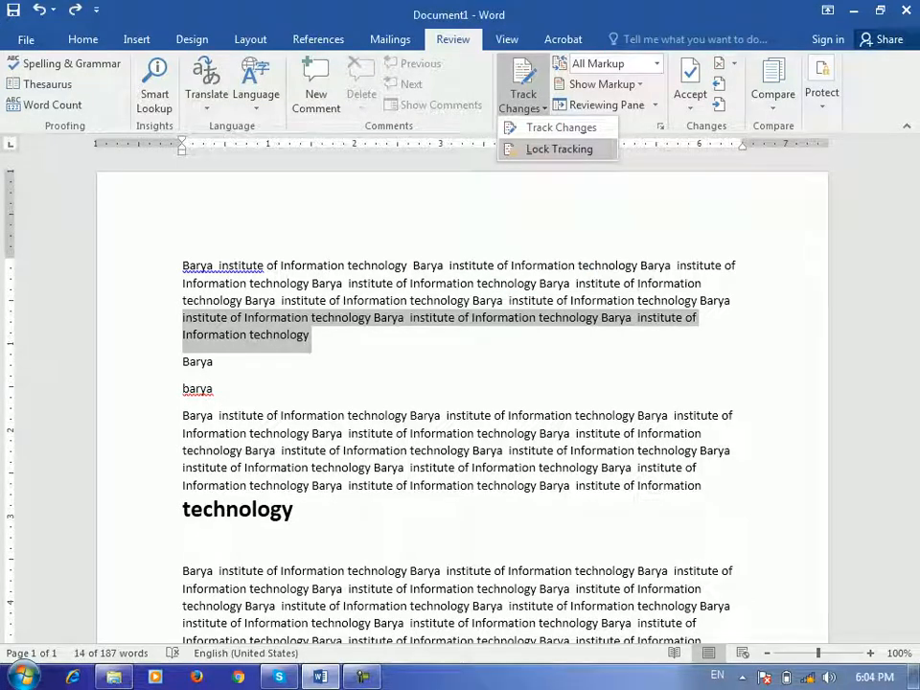
click(557, 127)
click(559, 127)
click(525, 108)
click(559, 127)
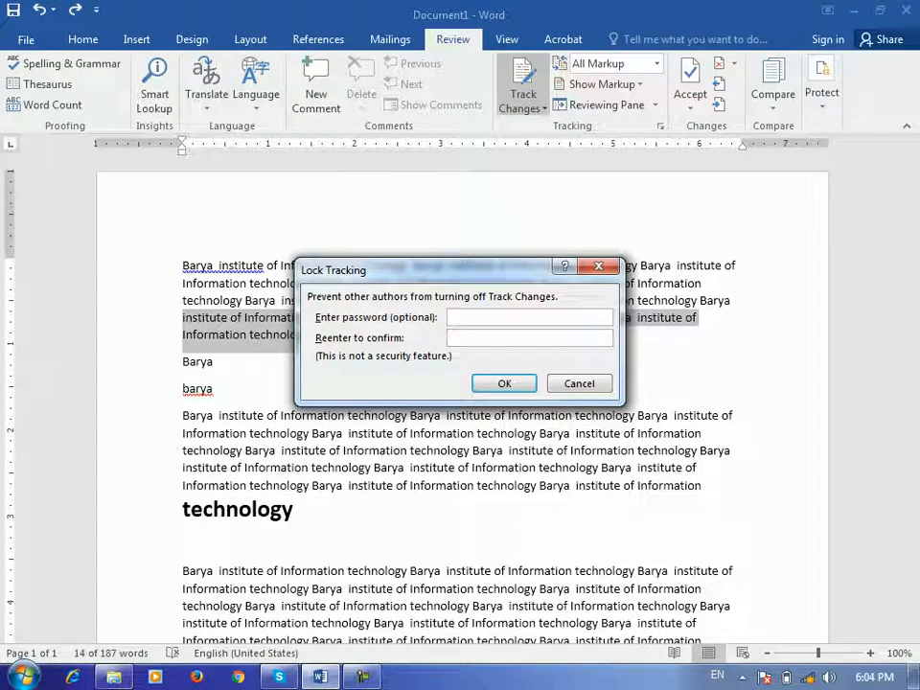
text(1)
key(Tab)
text(1)
key(Return)
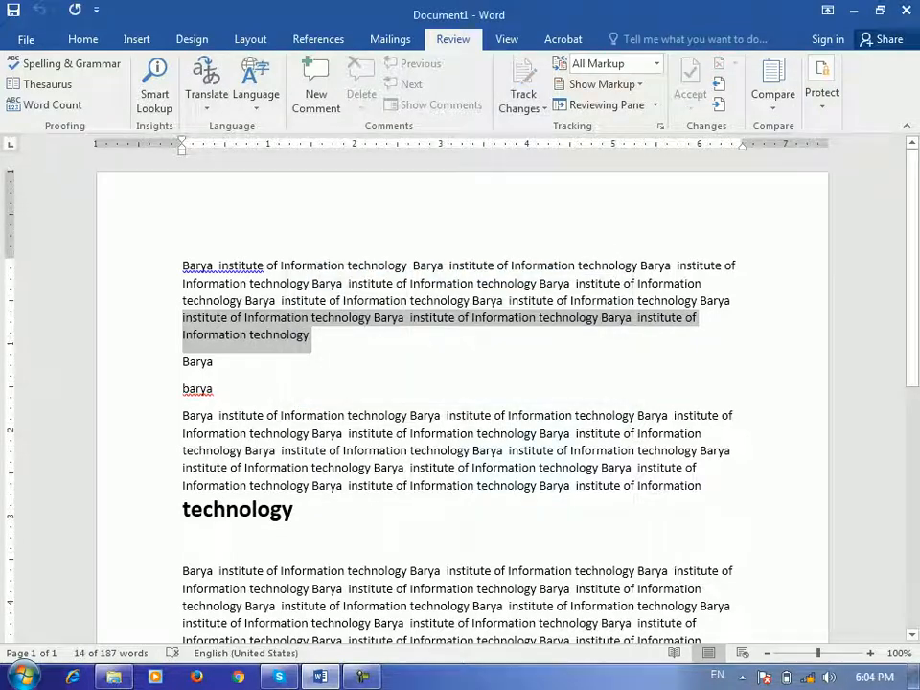
With tracking locked, delete the last two lines of the first paragraph and add "sdfsdg" directly after the large bold word "technology".
click(524, 107)
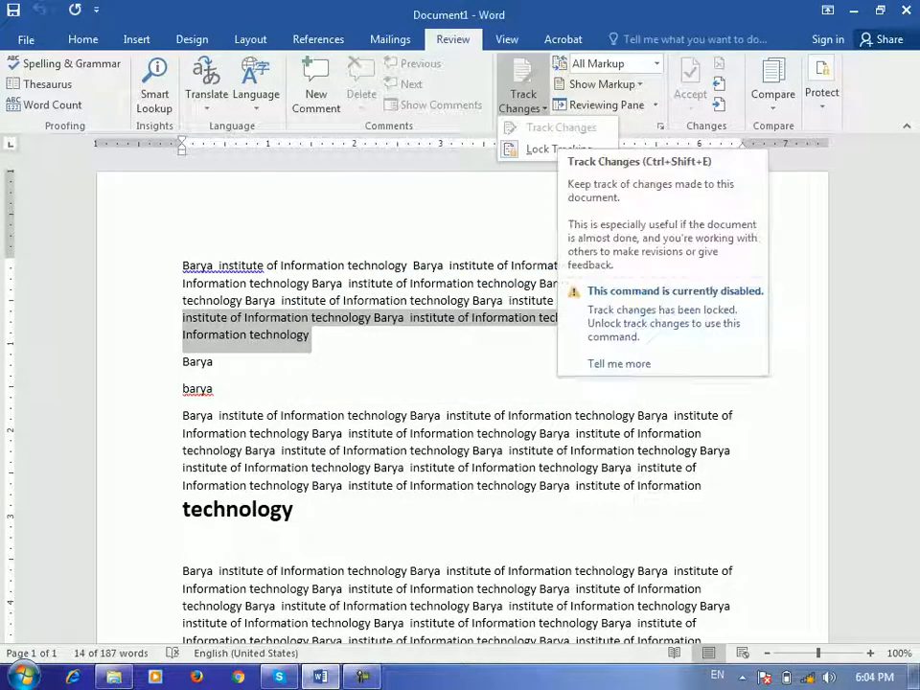
click(582, 339)
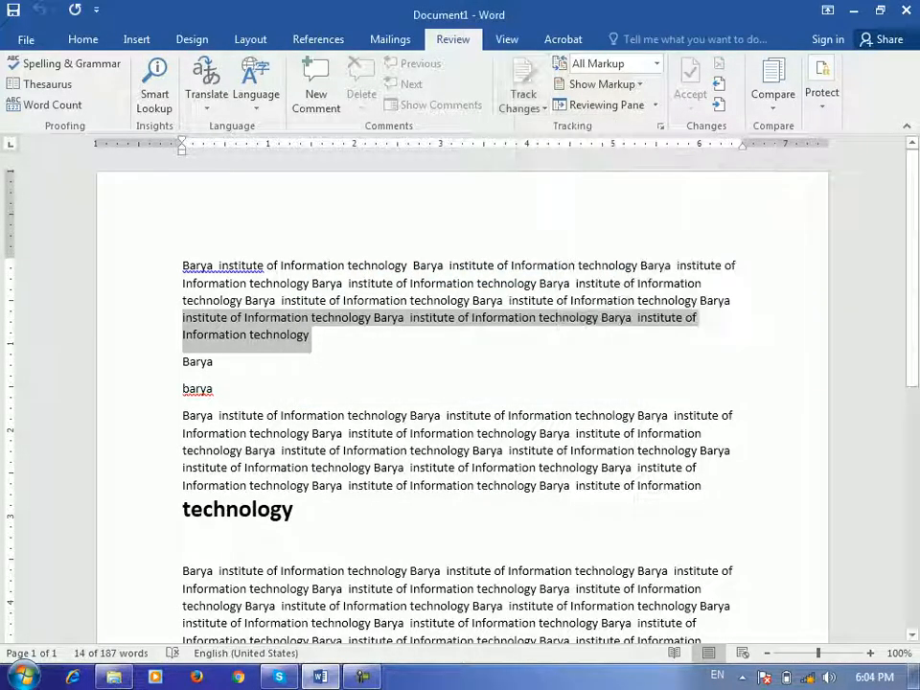
drag(316, 335, 183, 320)
key(Delete)
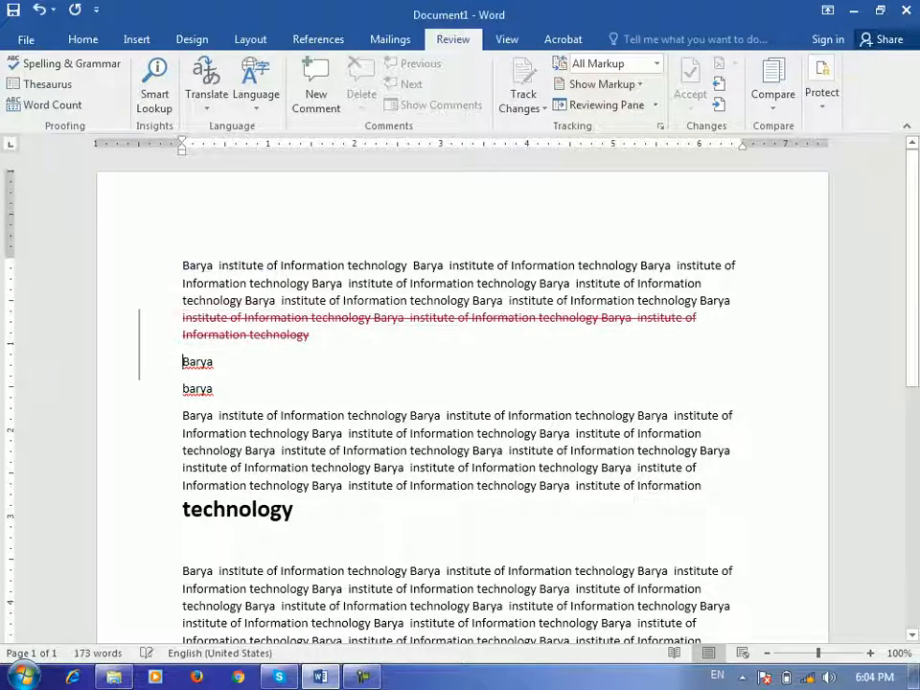
click(295, 509)
text(sdfsdg)
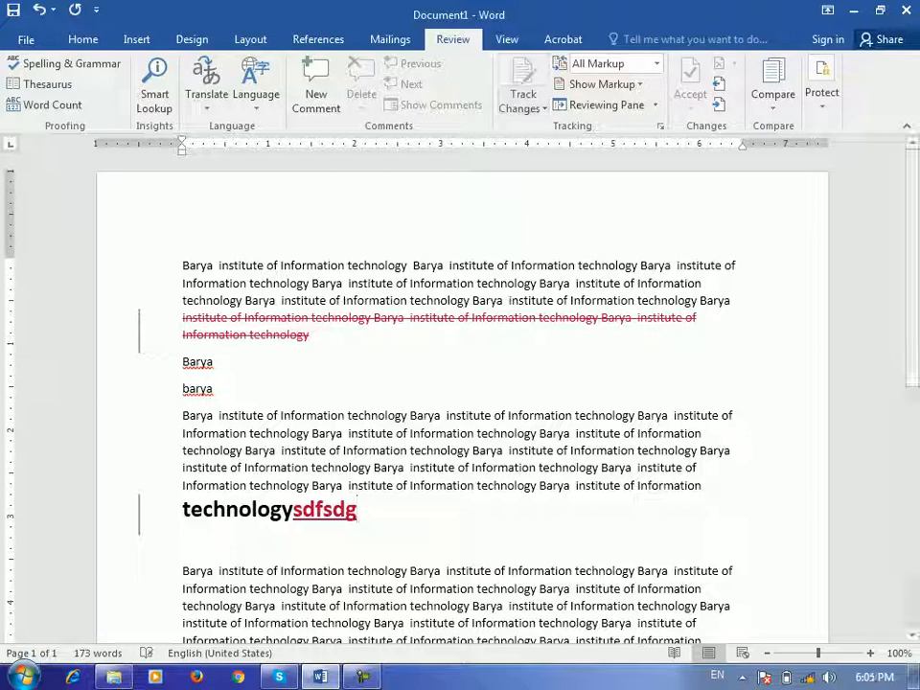
Unlock change tracking by entering the tracking password.
click(522, 103)
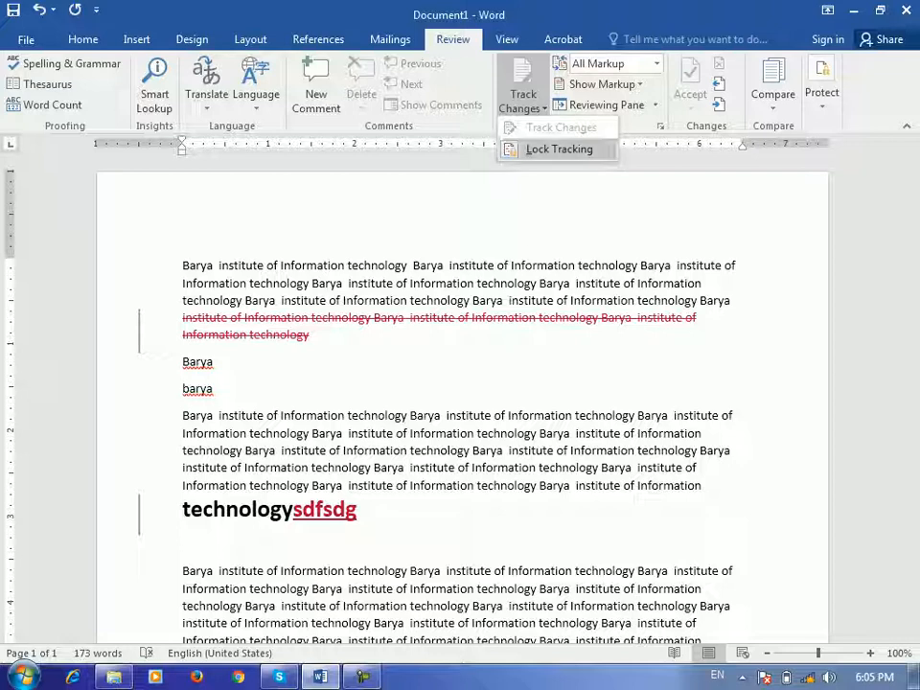
click(559, 148)
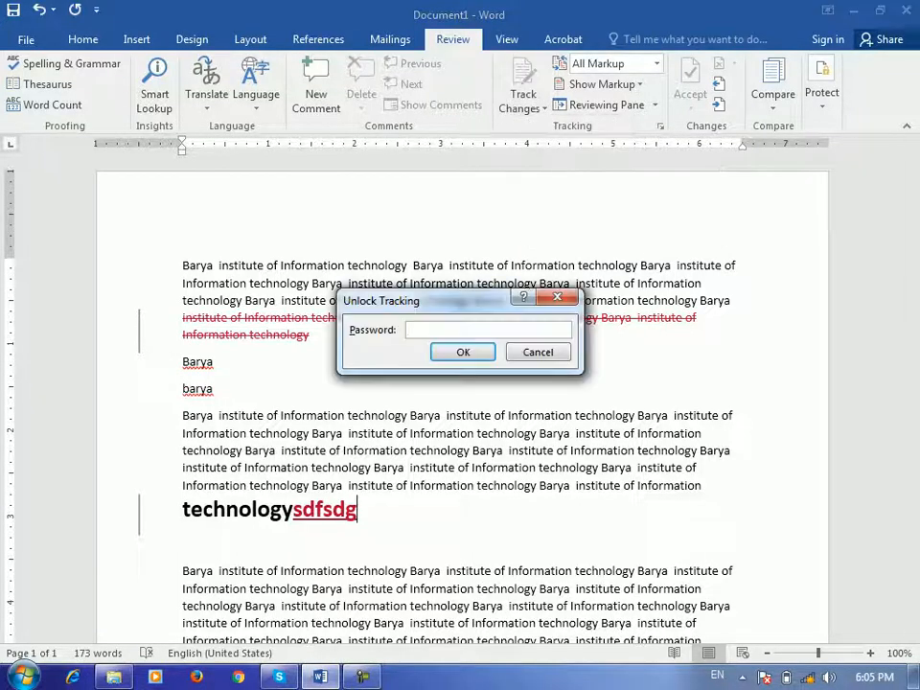
click(463, 352)
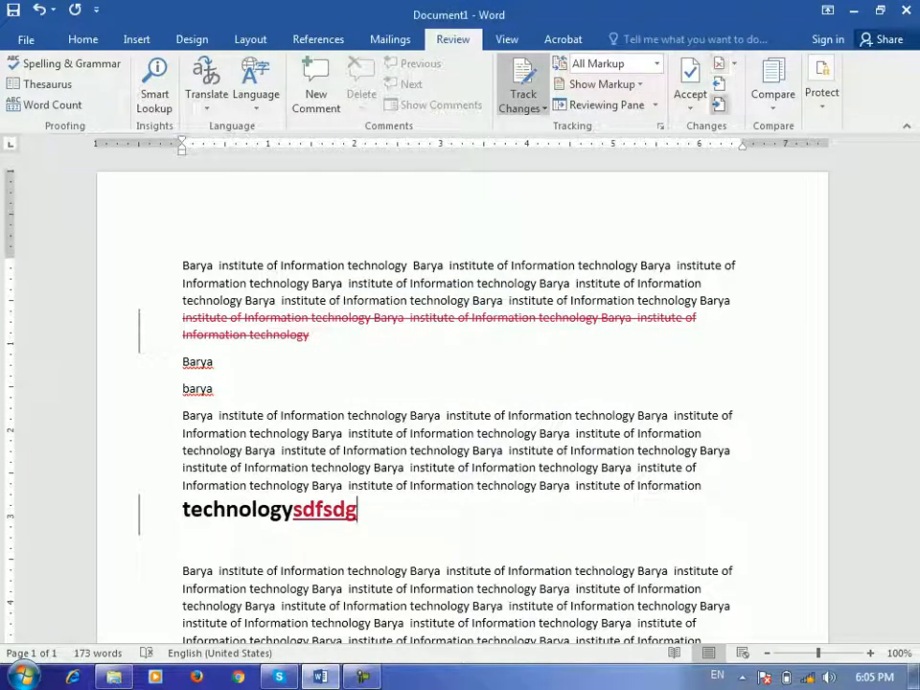
Go to the next tracked change from the first paragraph's deletion and return to the previous one.
click(734, 64)
click(734, 64)
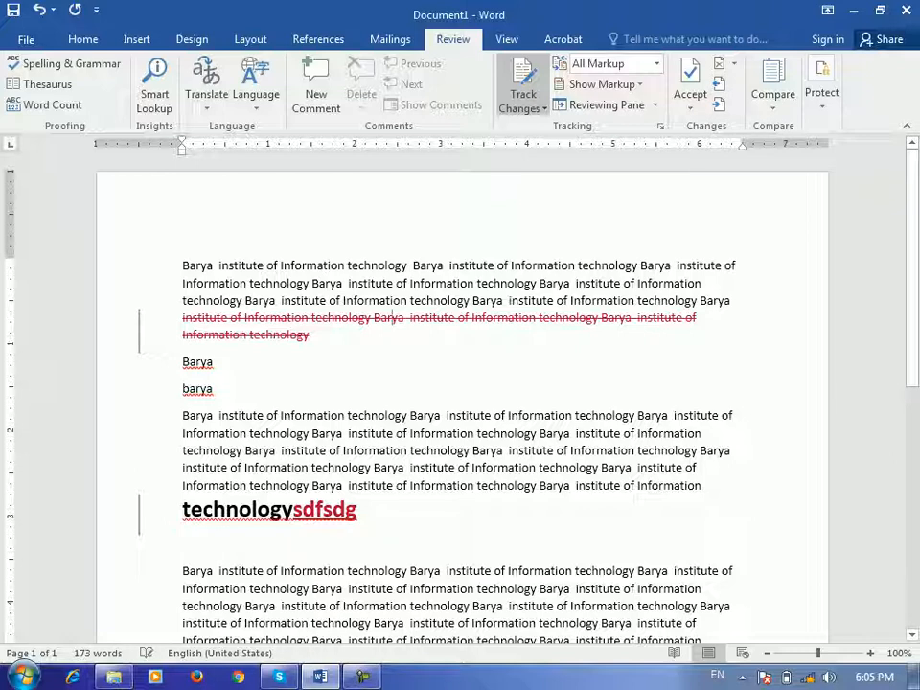
click(719, 104)
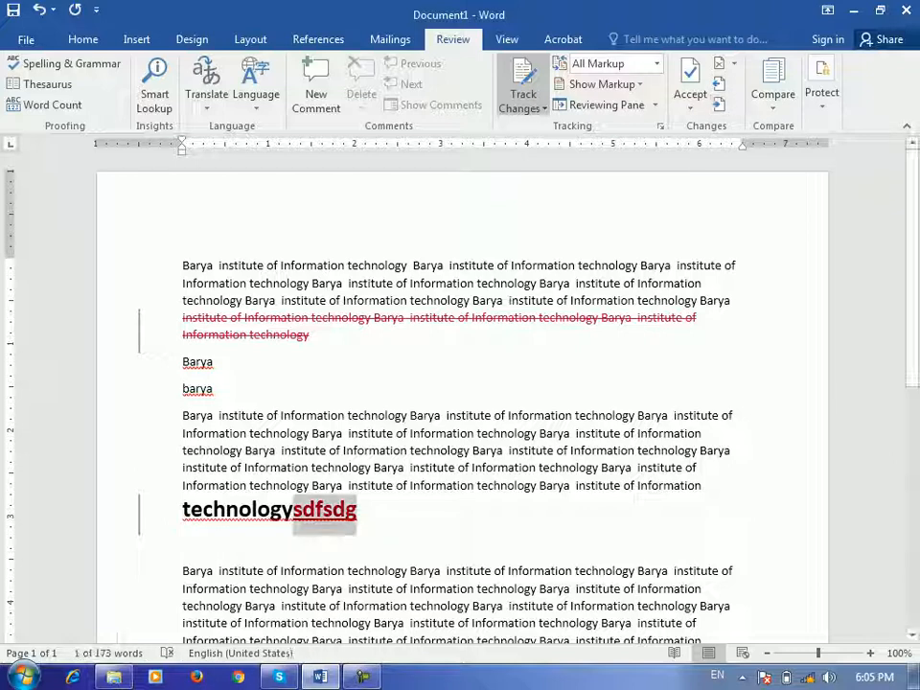
click(718, 83)
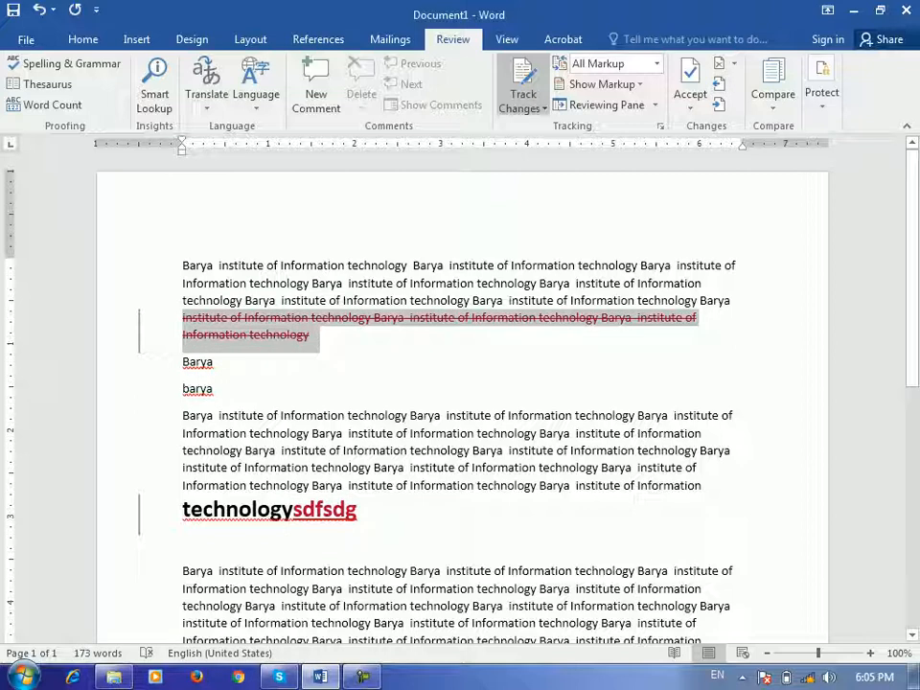
Reject all tracked changes in the document, stop tracking, and clear the text selection.
click(733, 63)
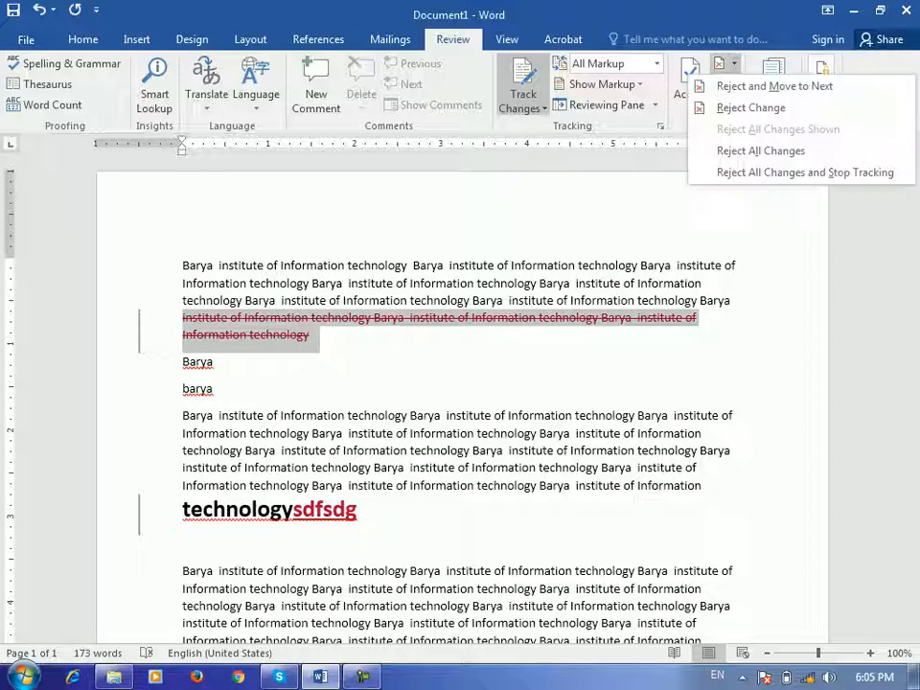
click(805, 172)
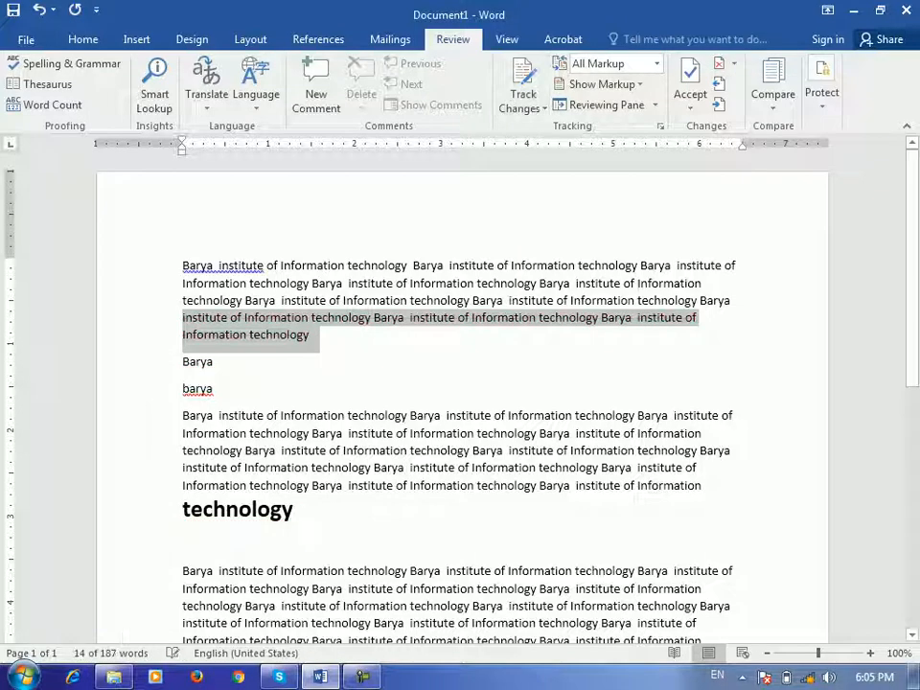
click(215, 361)
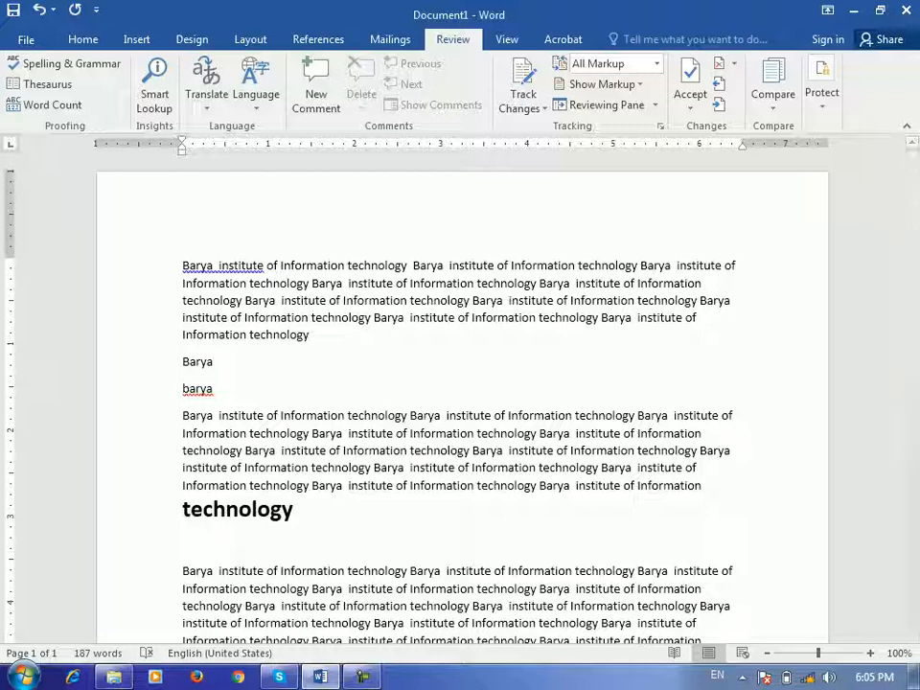
Examine the options for comparing two document versions and for combining revisions from multiple authors.
click(773, 91)
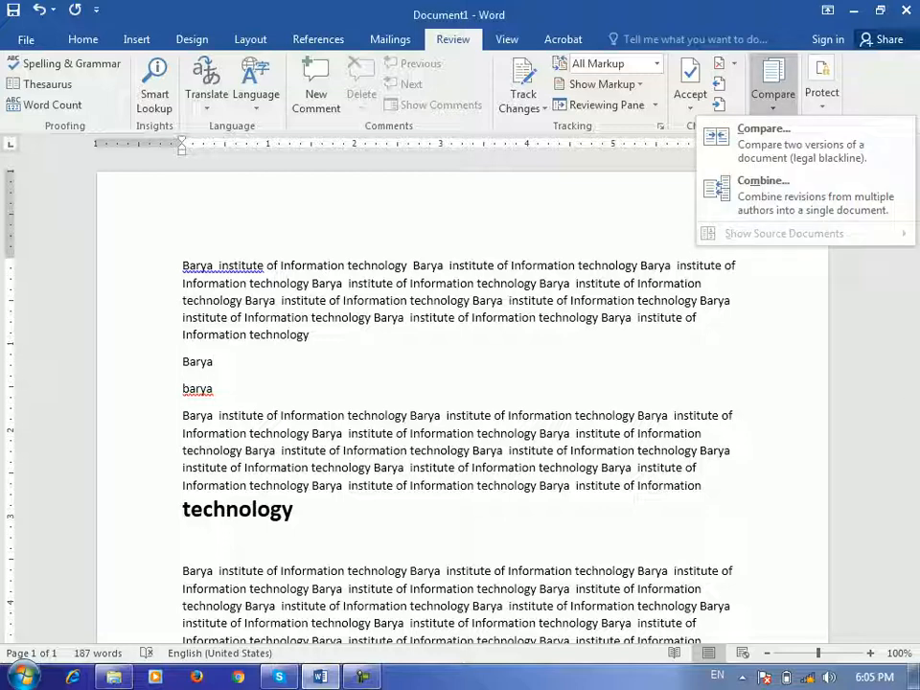
key(Escape)
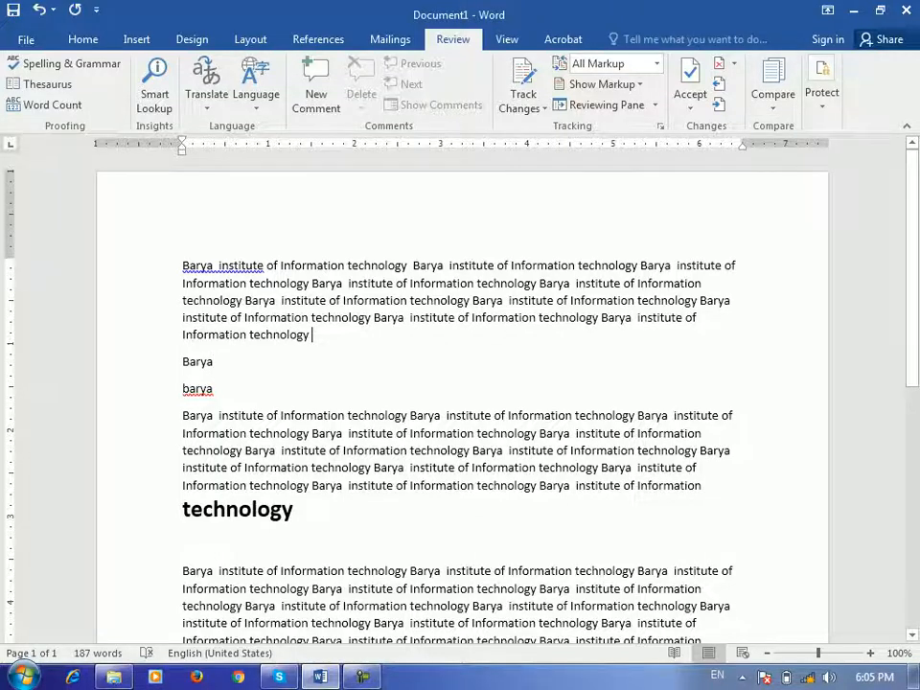
scroll(460, 408, down, 6)
scroll(460, 407, up, 6)
click(773, 86)
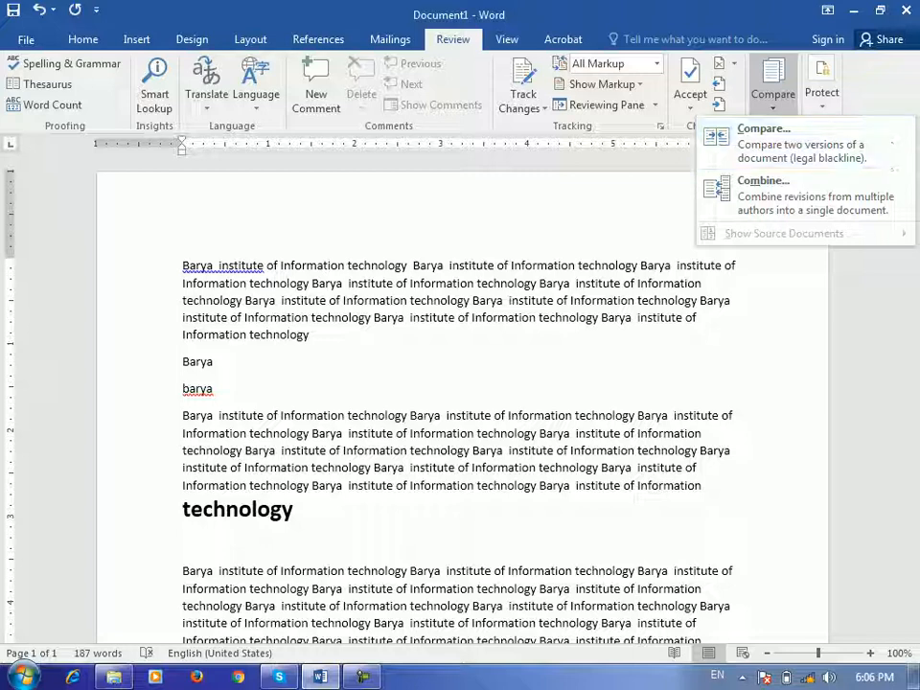
click(803, 144)
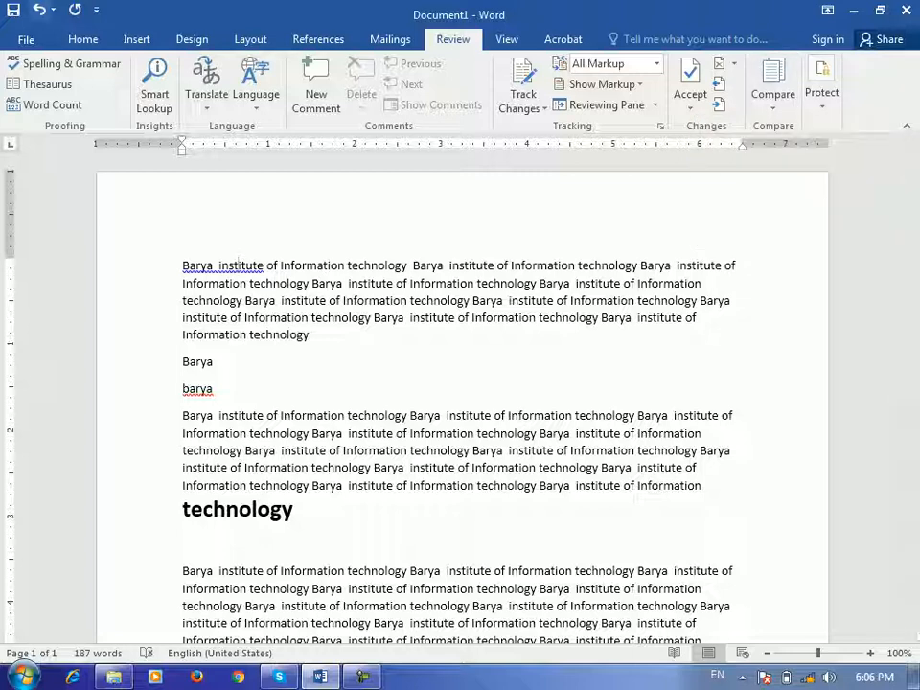
Save the document to the Desktop as a Word Document named Barya 1.
key(ctrl+s)
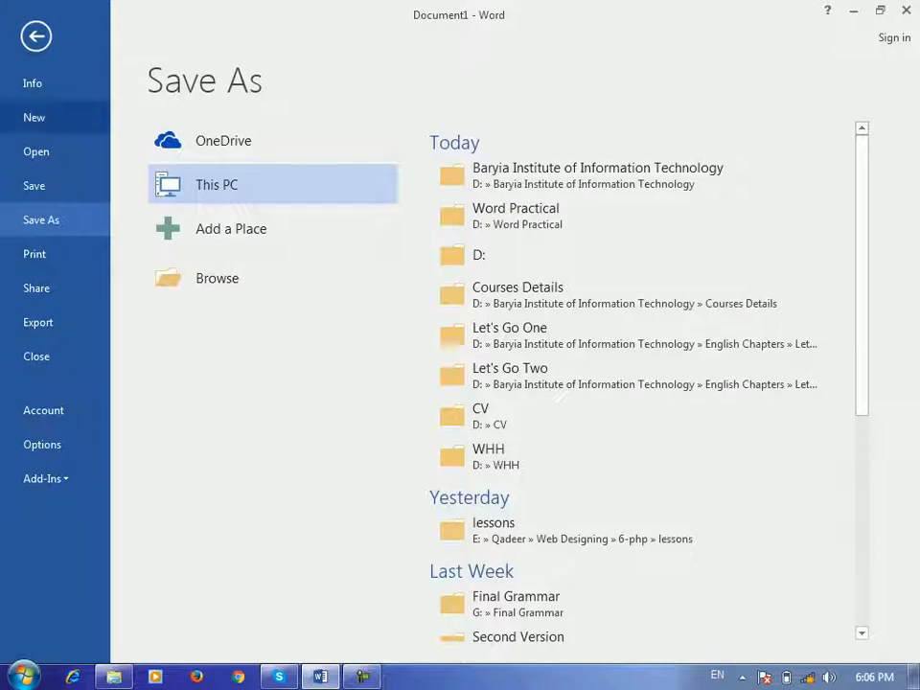
click(217, 278)
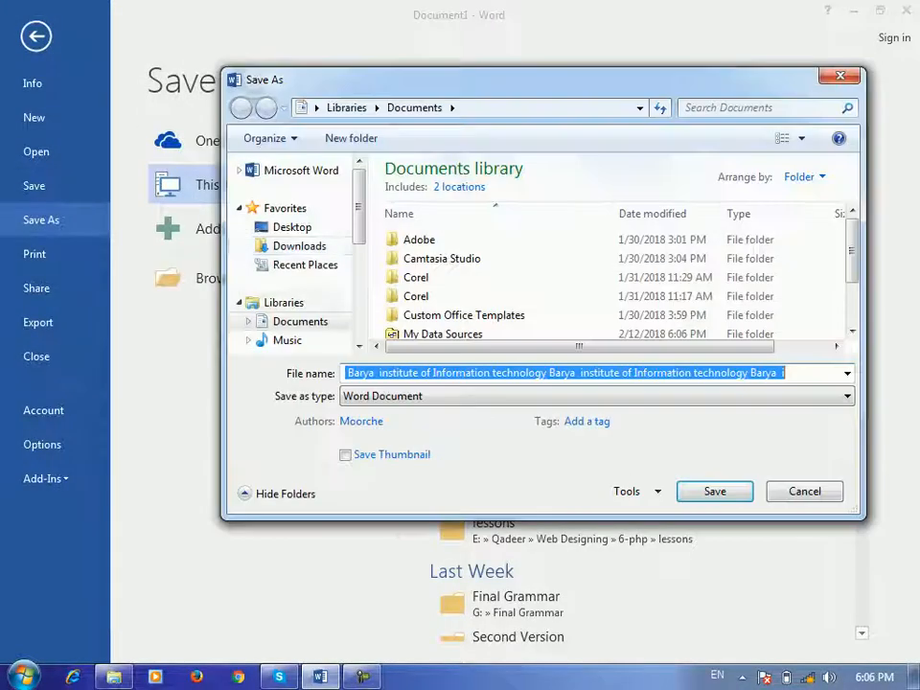
click(292, 227)
click(449, 373)
click(449, 373)
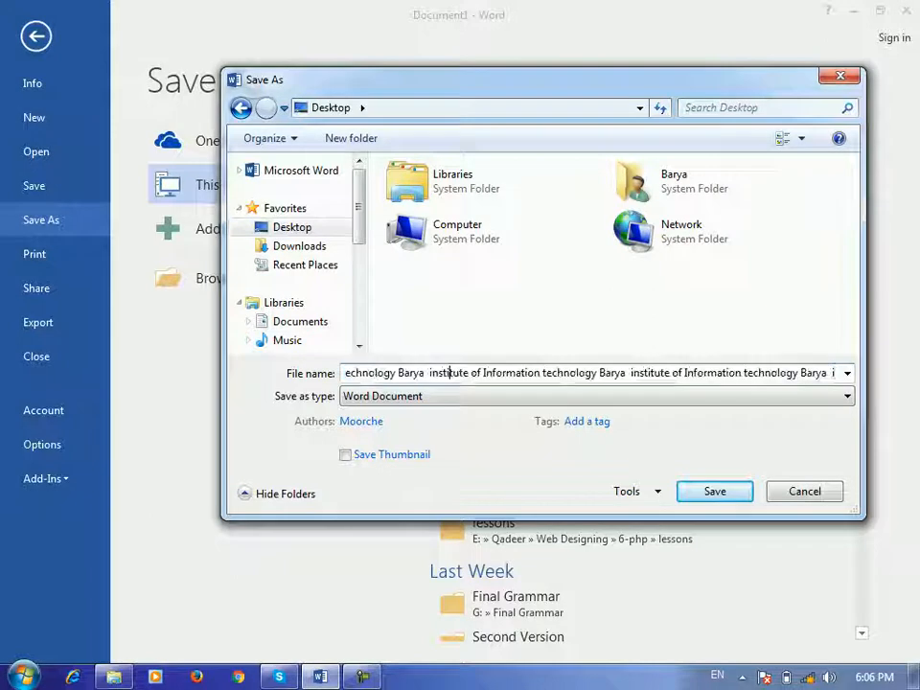
key(Home)
key(shift+End)
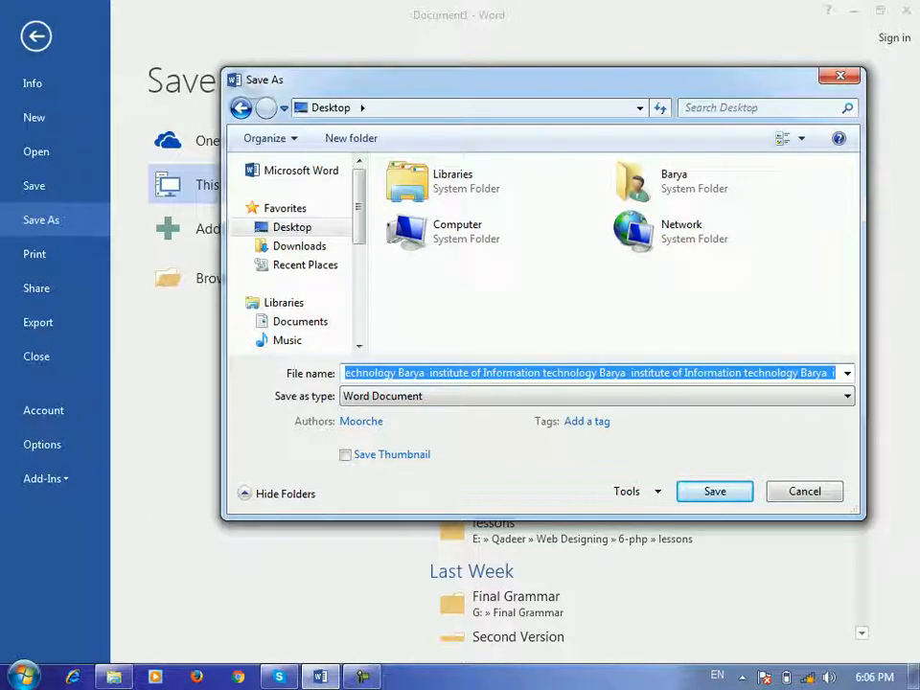
text(Bareya)
key(BackSpace)
key(BackSpace)
key(BackSpace)
text(ya)
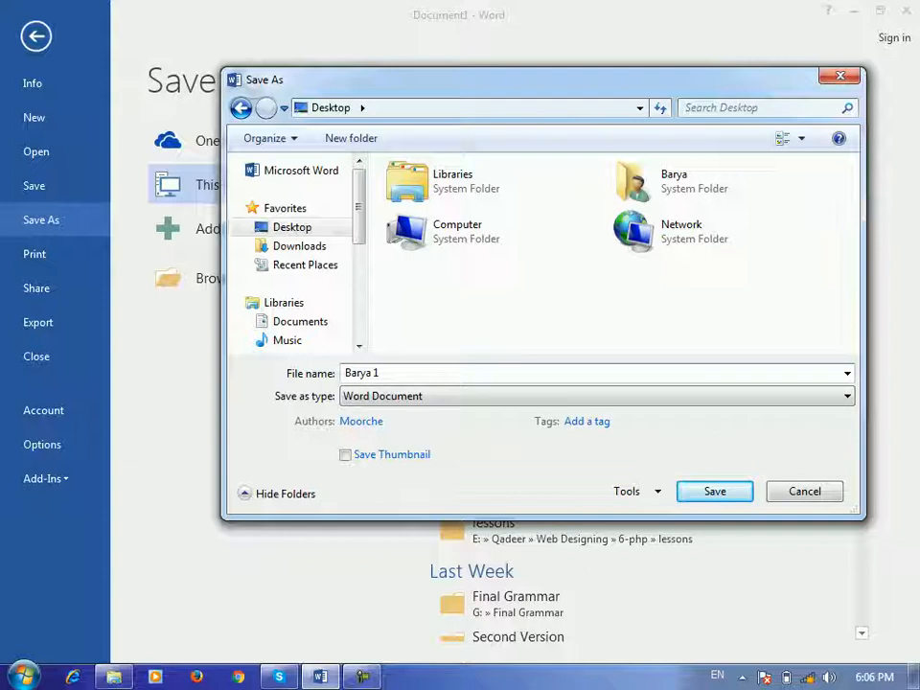
key(Return)
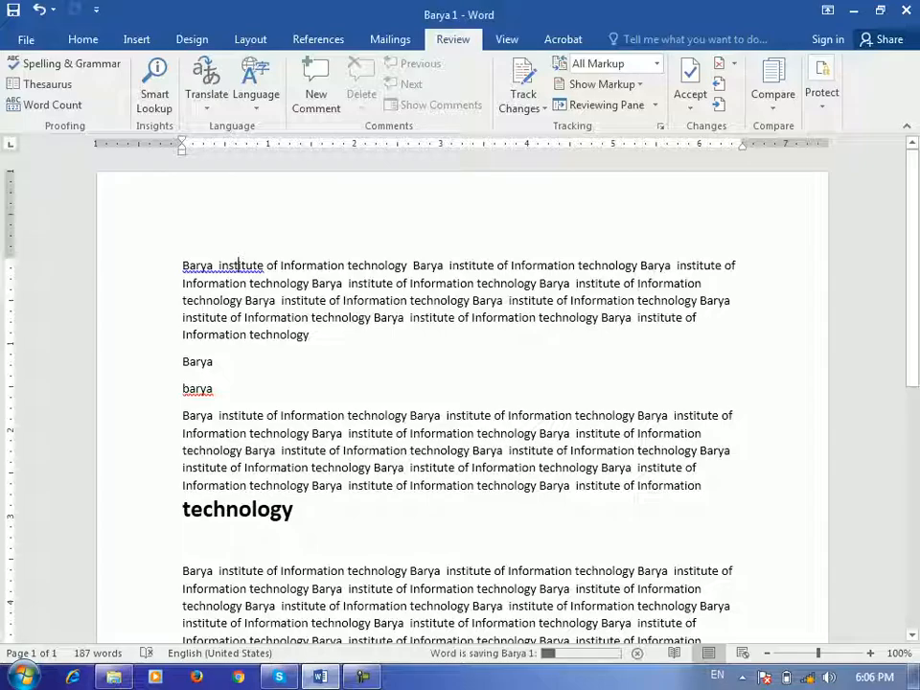
Add a new paragraph below the last one, repeating "Barya institute of Information technology" six times.
scroll(460, 383, down, 5)
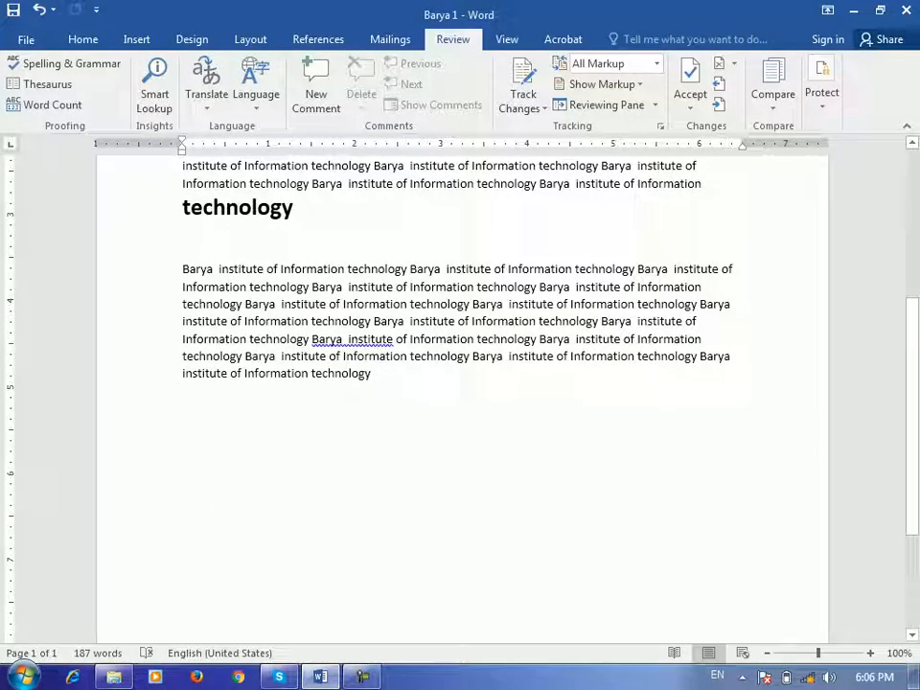
key(Return)
key(Return)
key(ctrl+v)
key(ctrl+v)
key(ctrl+v)
key(ctrl+v)
key(ctrl+v)
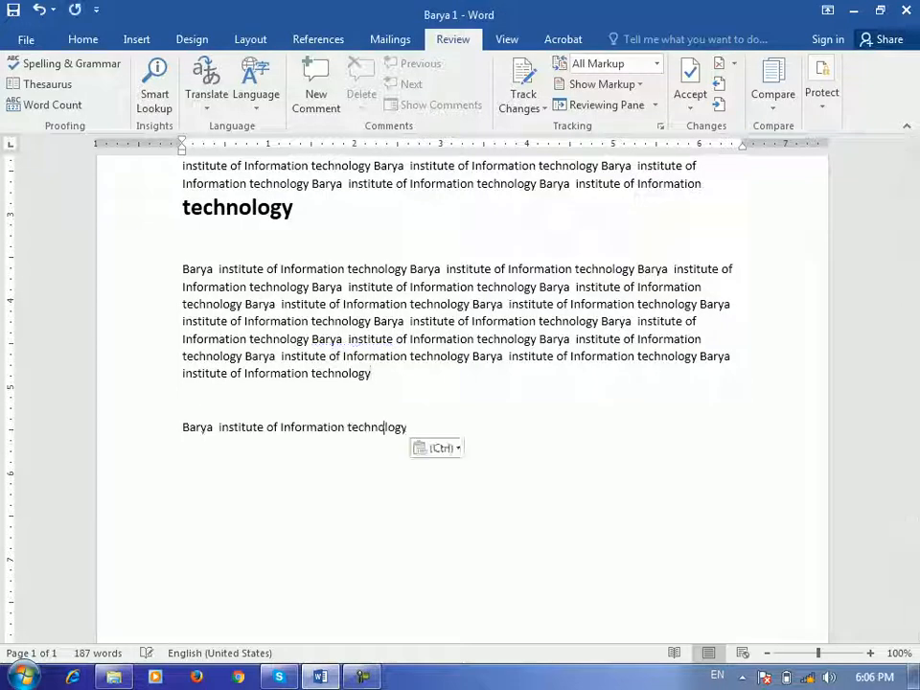
text(Barya  institute of Information technology)
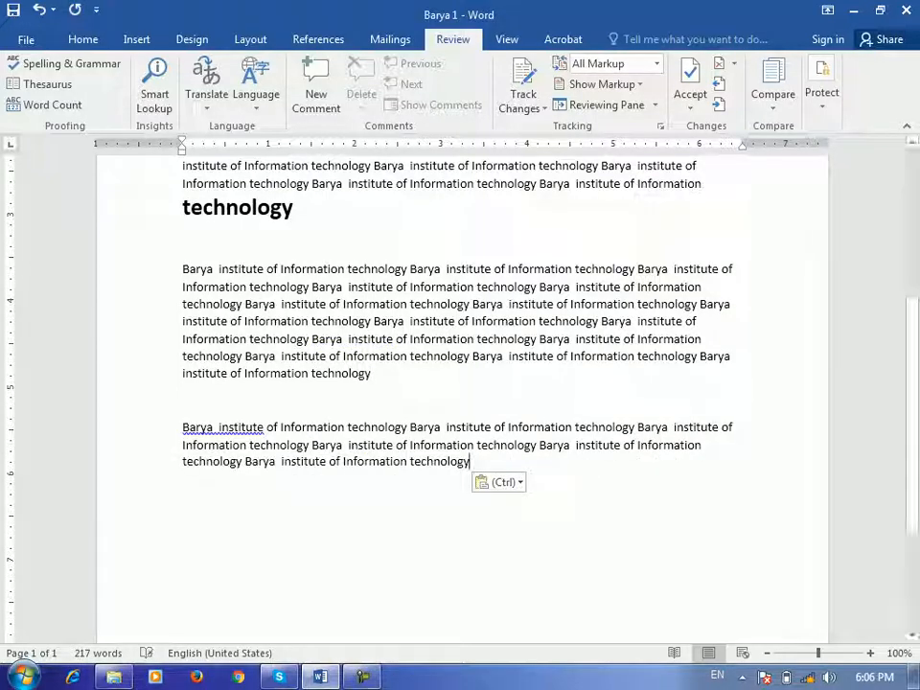
Set the font color of the newly added last paragraph to the blue Accent 5 theme color.
triple_click(193, 427)
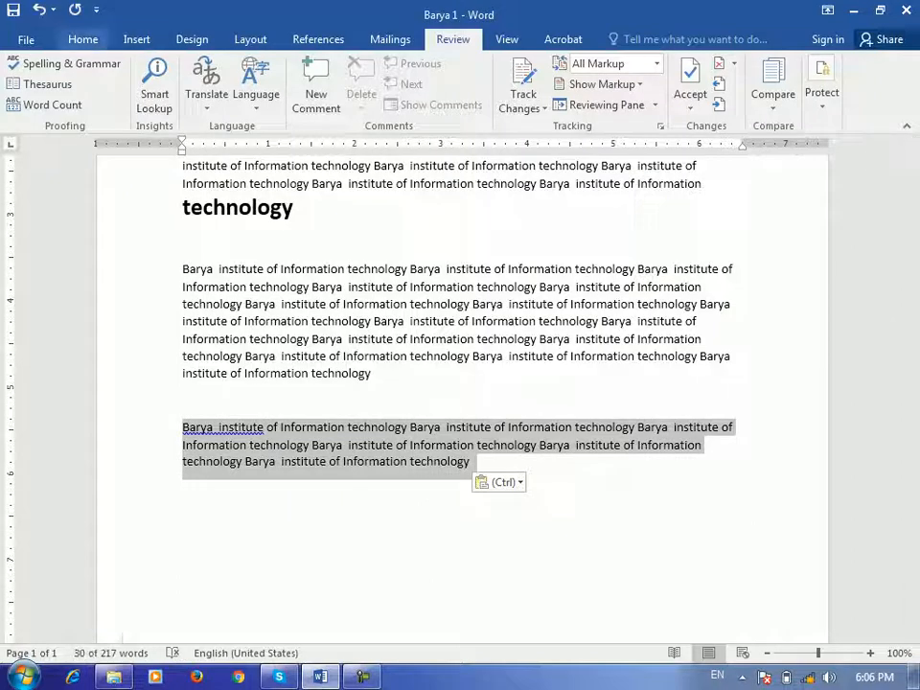
click(83, 39)
click(291, 97)
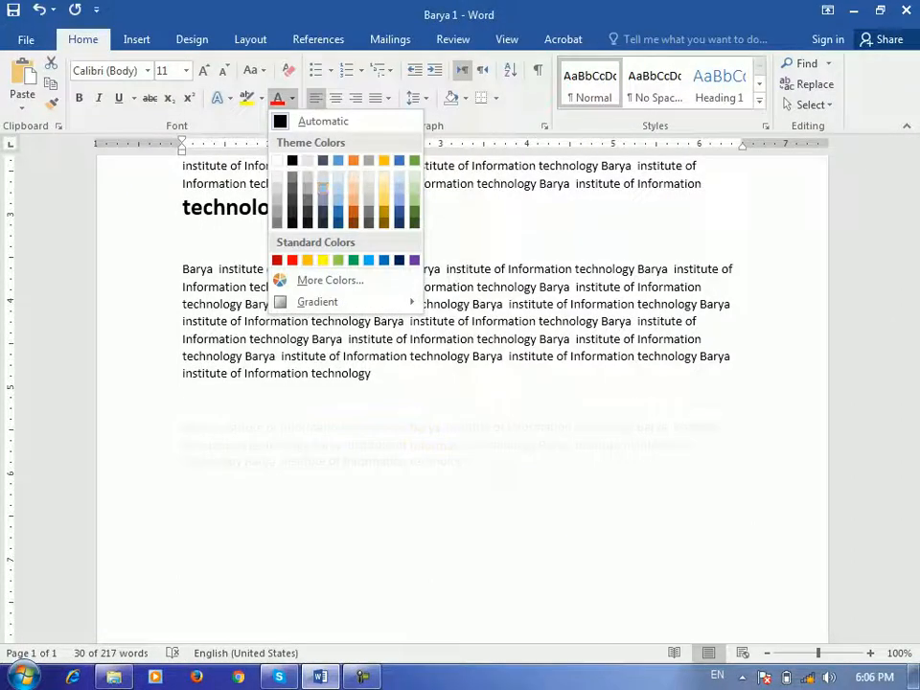
click(398, 161)
Delete the large bold word "technology" at the end of the paragraph below "barya".
double_click(238, 208)
key(Delete)
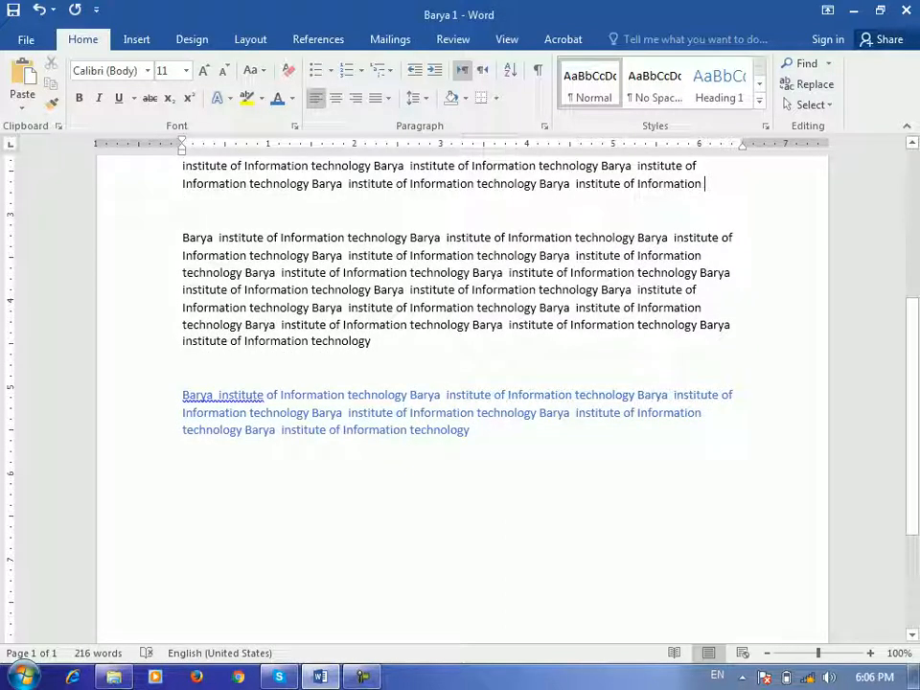
click(362, 676)
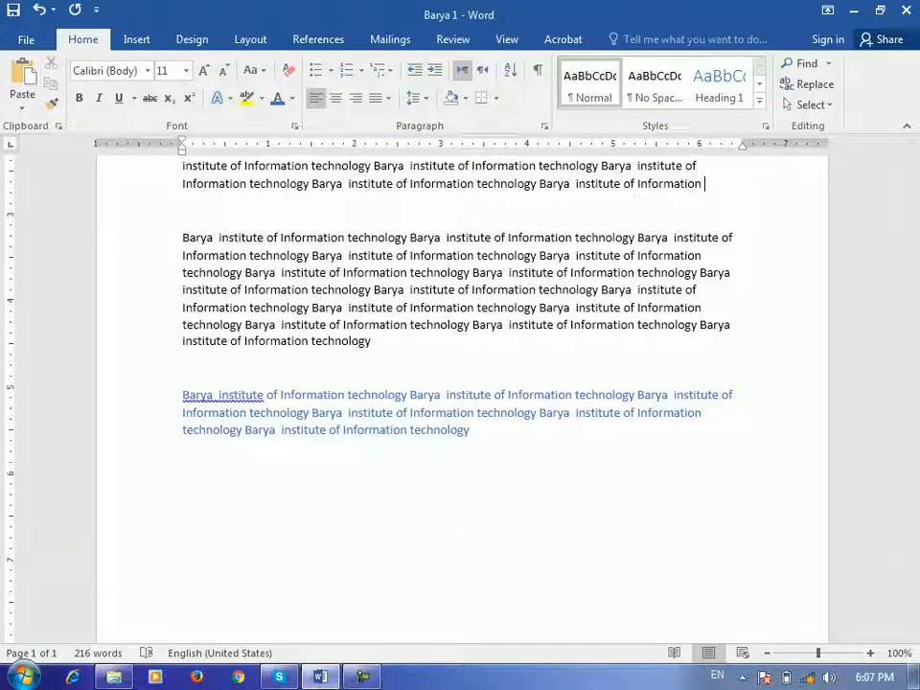
Save a copy of the edited document on the Desktop under the name Barya 2.
click(26, 39)
click(41, 219)
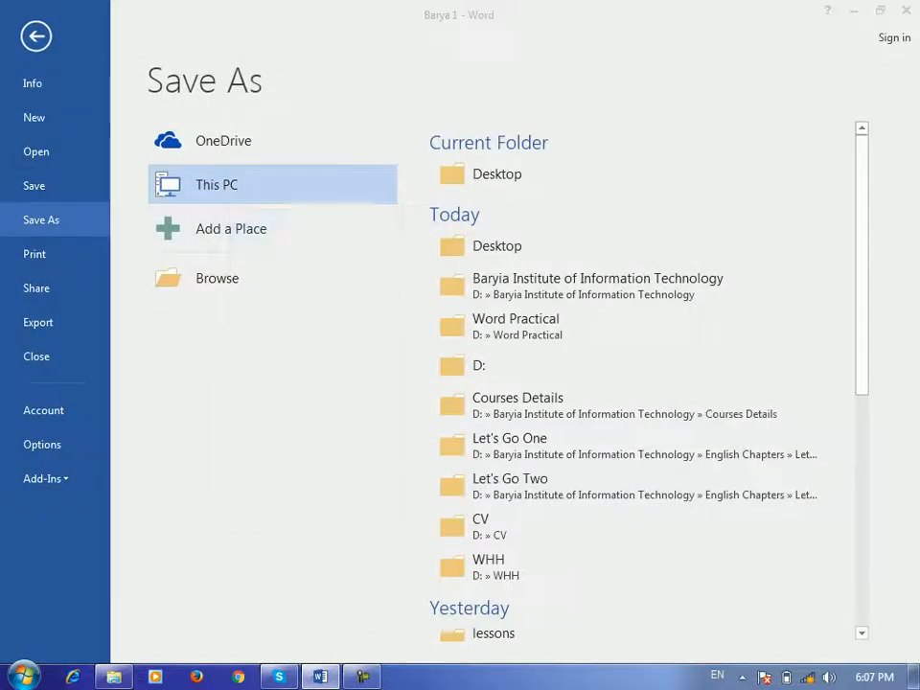
click(218, 279)
click(381, 373)
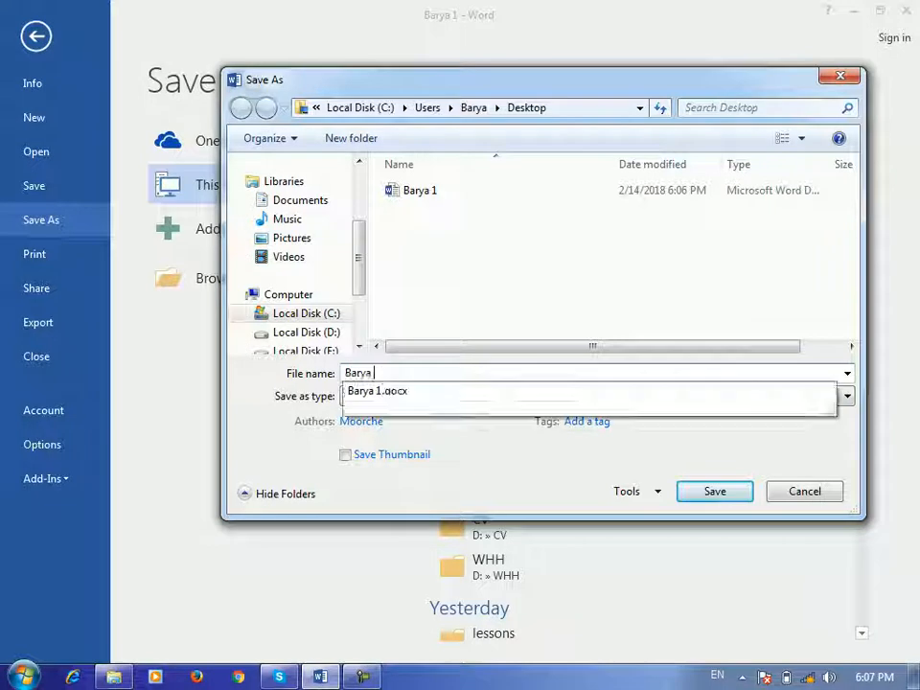
key(Return)
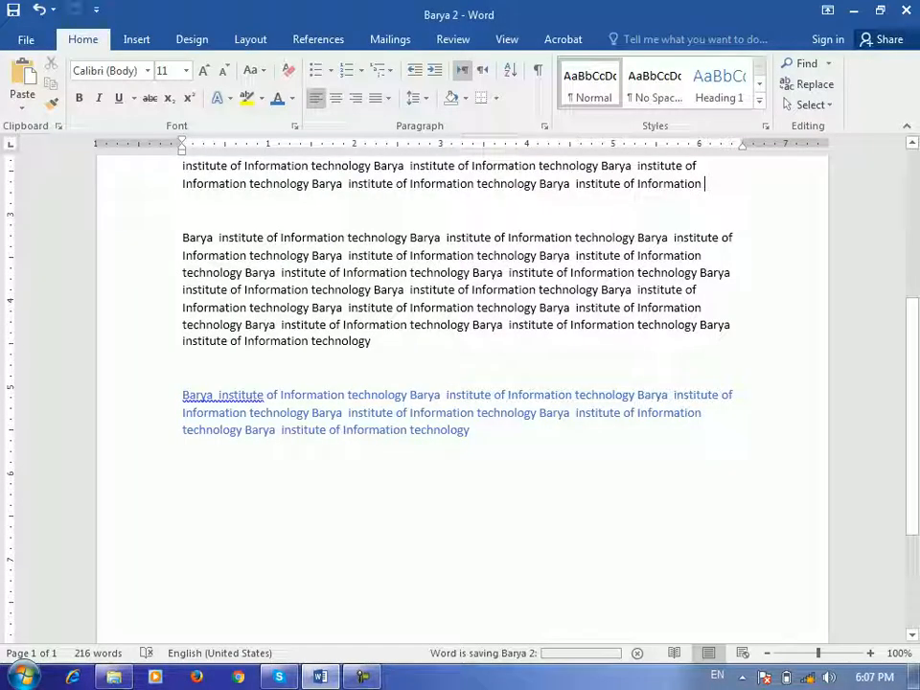
Open the Barya 1 document from the recent files.
scroll(461, 398, up, 6)
scroll(462, 397, down, 3)
scroll(462, 398, down, 1)
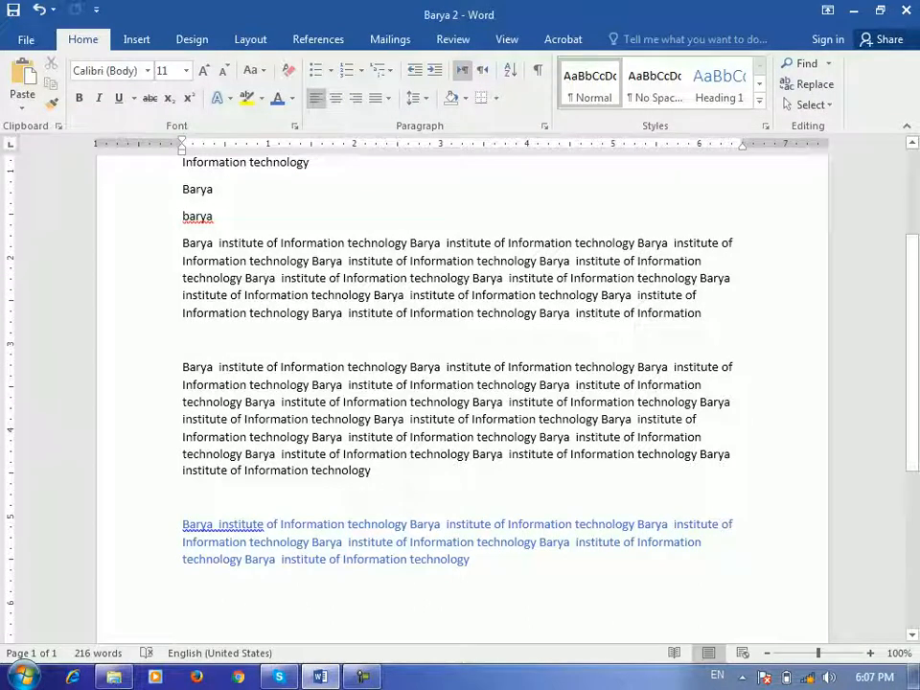
scroll(462, 398, up, 3)
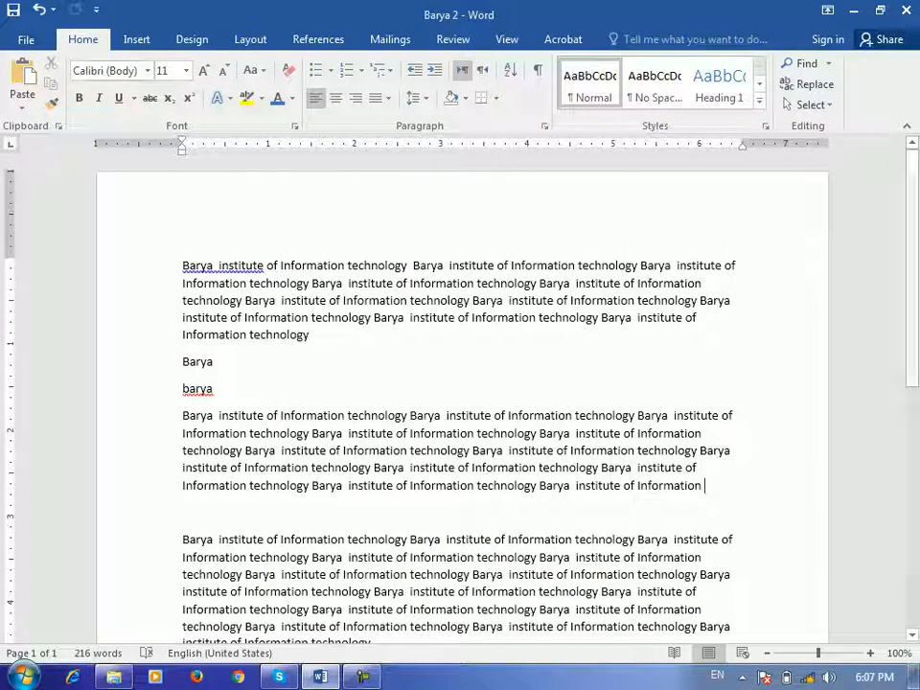
click(26, 40)
click(35, 152)
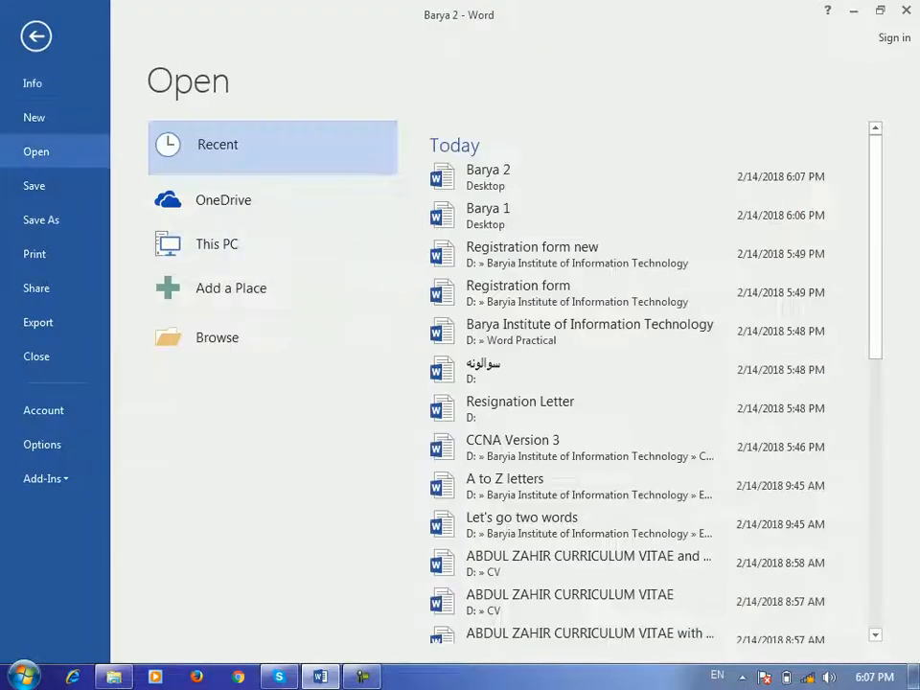
click(498, 213)
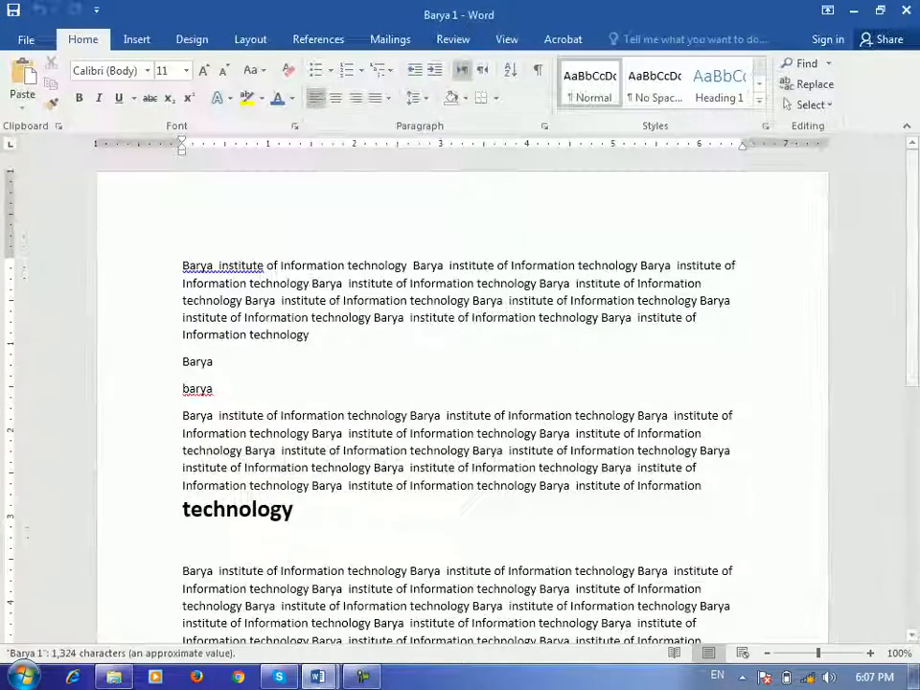
Close the Barya 2 document window and look over the text of Barya 1.
click(318, 677)
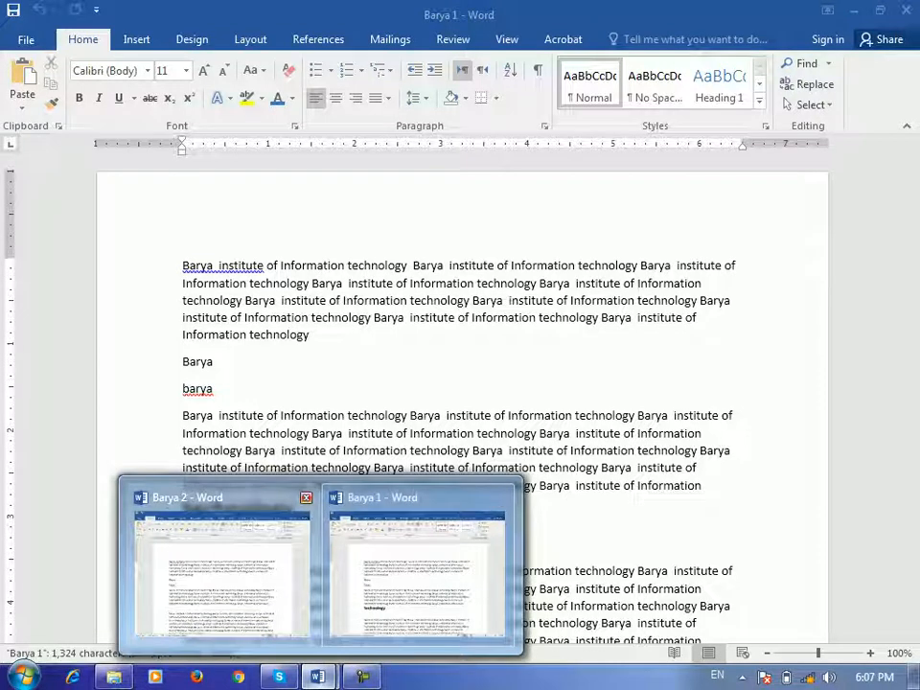
click(304, 497)
scroll(460, 383, down, 3)
scroll(460, 383, up, 3)
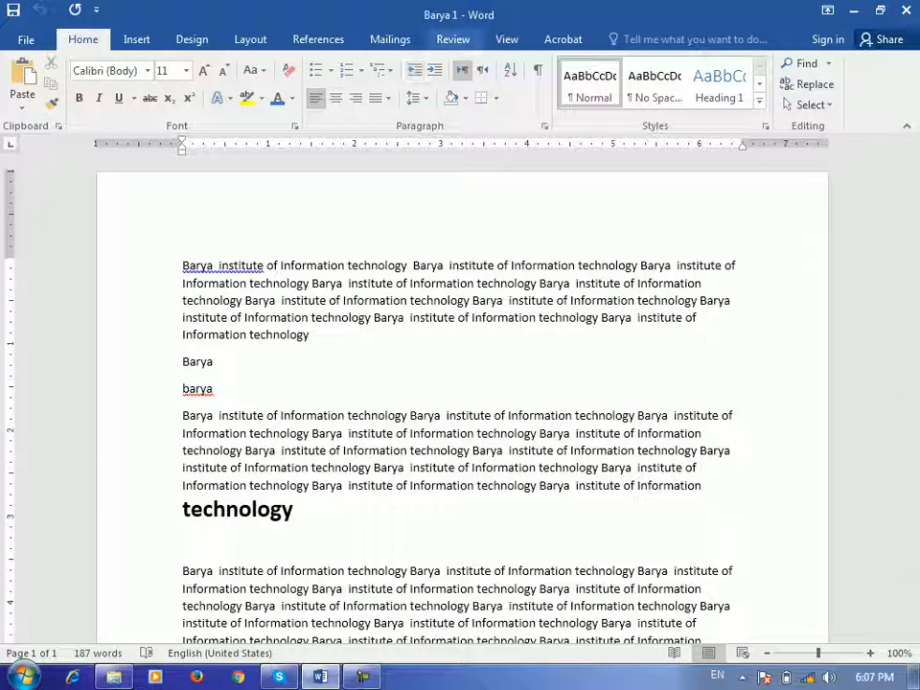
Start a comparison of two document versions and choose Barya 1 from the Desktop as the original document.
click(452, 40)
click(772, 94)
click(708, 127)
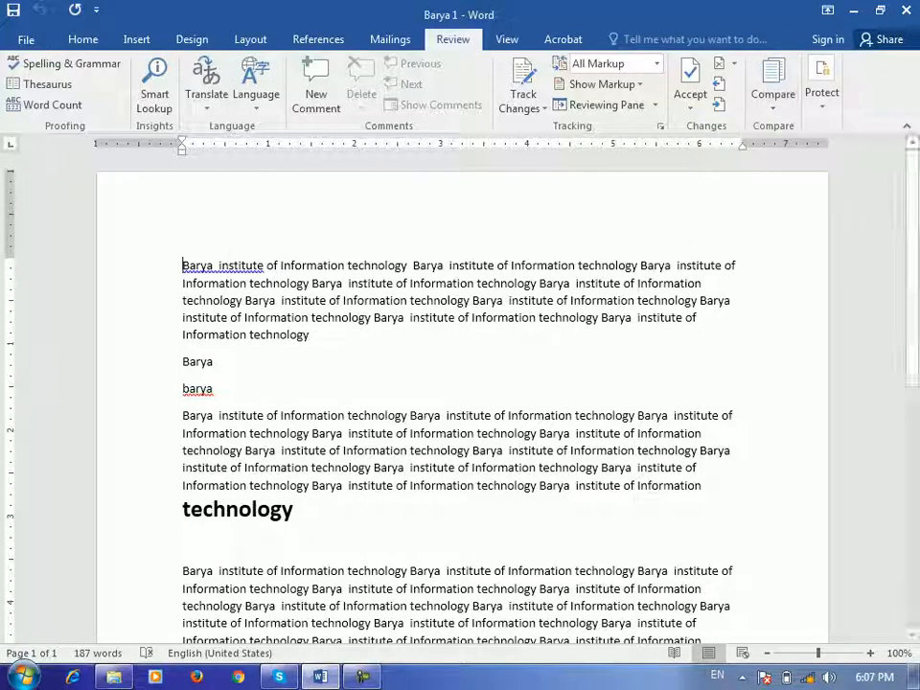
drag(460, 258, 486, 222)
drag(321, 217, 377, 244)
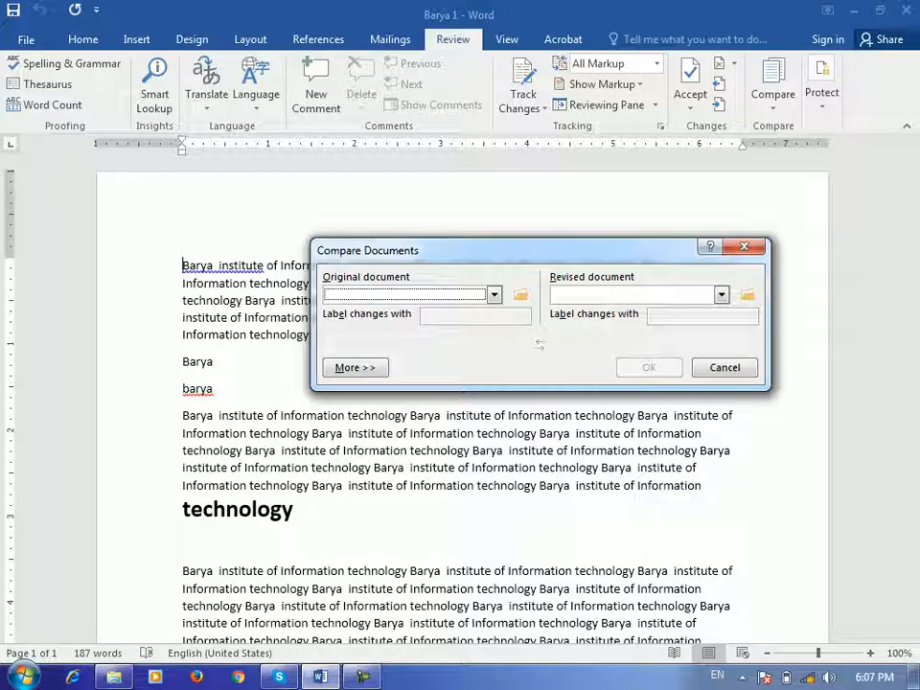
click(494, 295)
scroll(407, 340, down, 5)
scroll(407, 340, up, 3)
scroll(407, 341, up, 3)
click(350, 311)
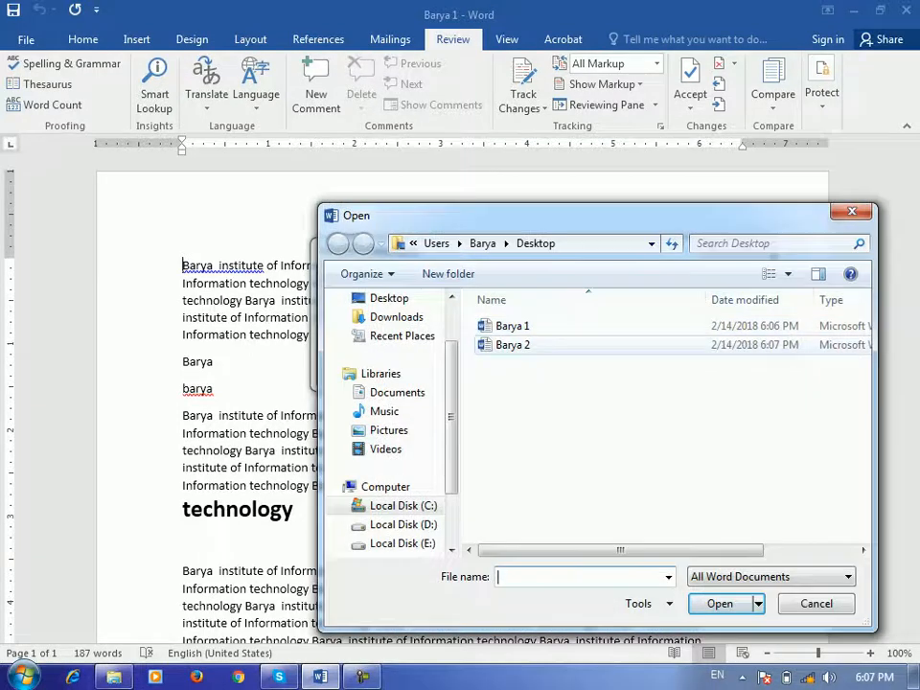
double_click(512, 325)
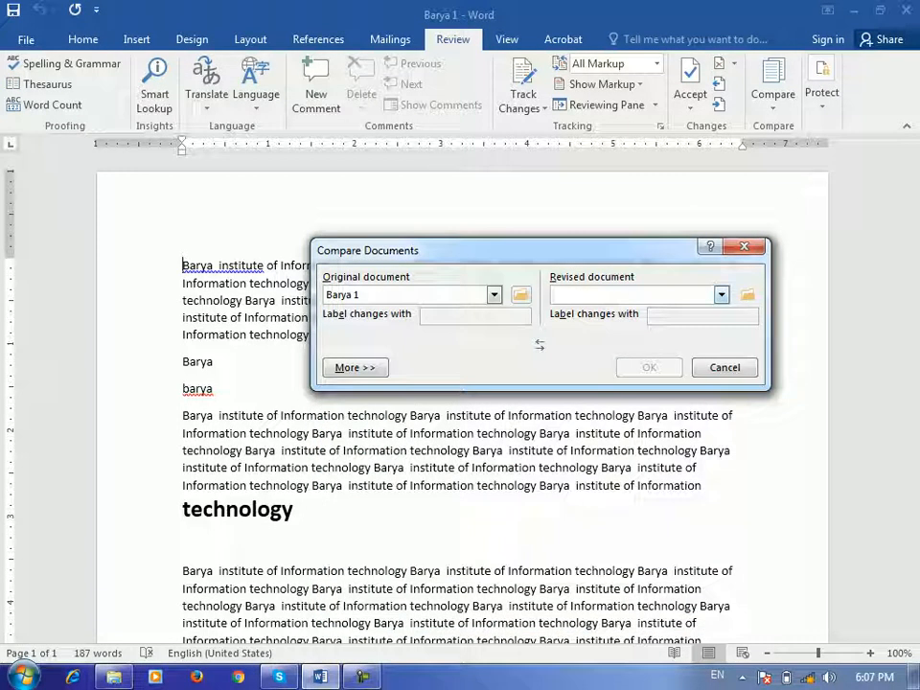
Choose Barya 2 from the Desktop as the revised document and run the comparison.
click(722, 295)
click(579, 311)
double_click(512, 345)
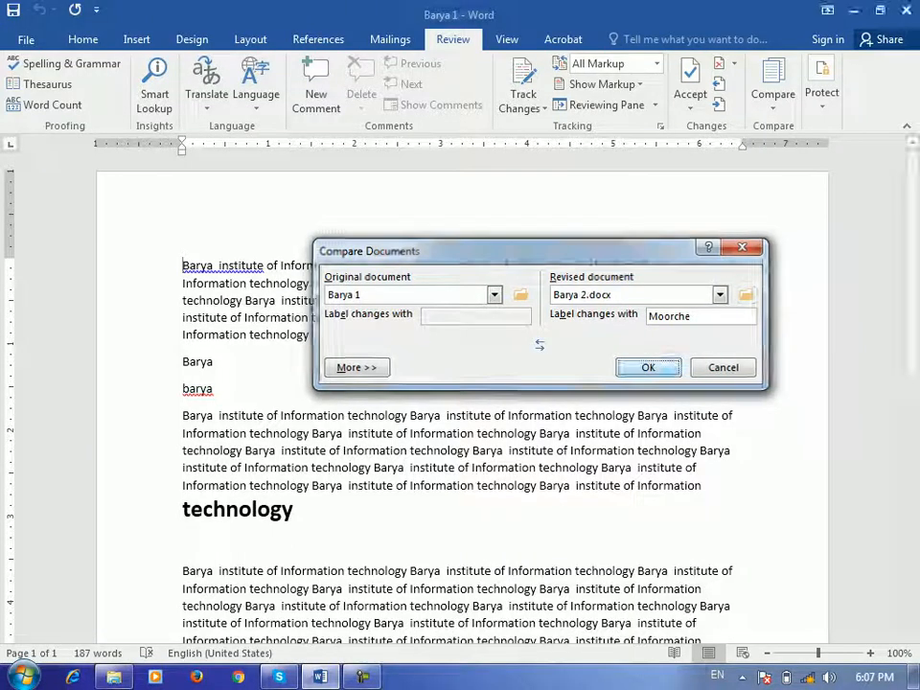
key(Return)
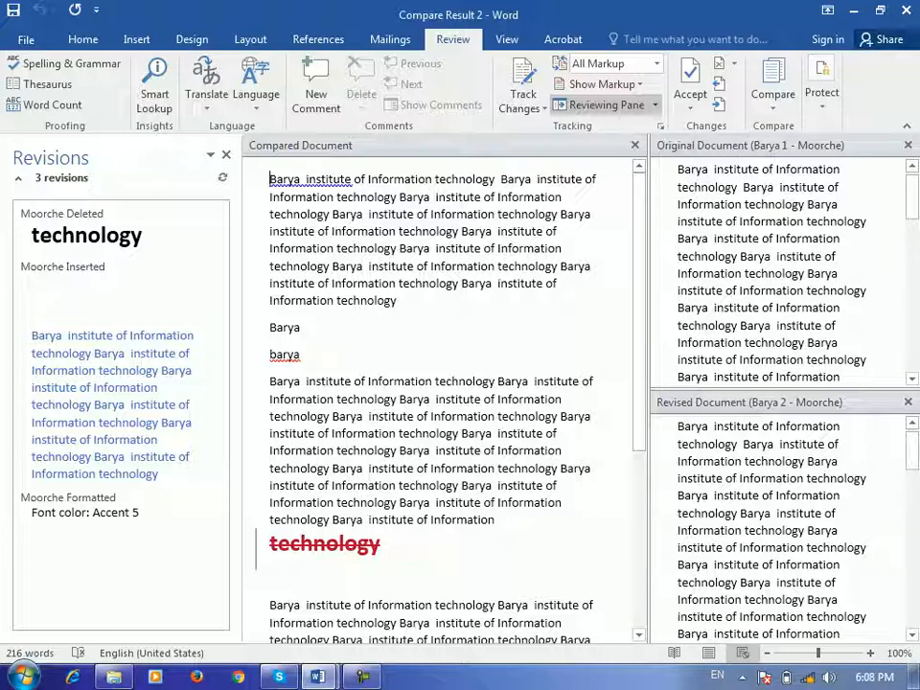
Examine the marked differences in the compared document alongside the original and revised versions.
scroll(441, 393, down, 6)
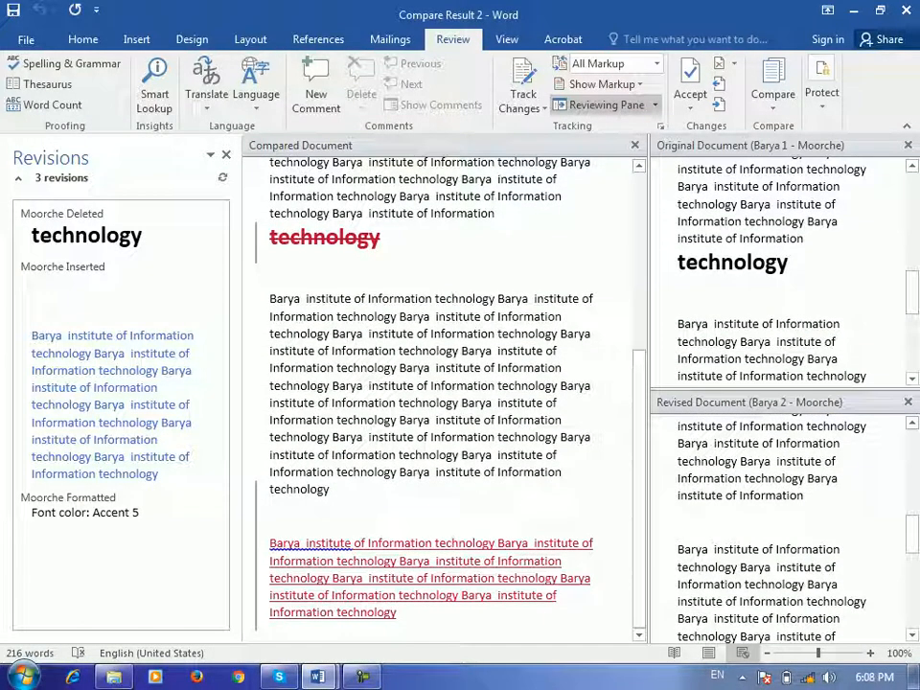
scroll(440, 393, up, 4)
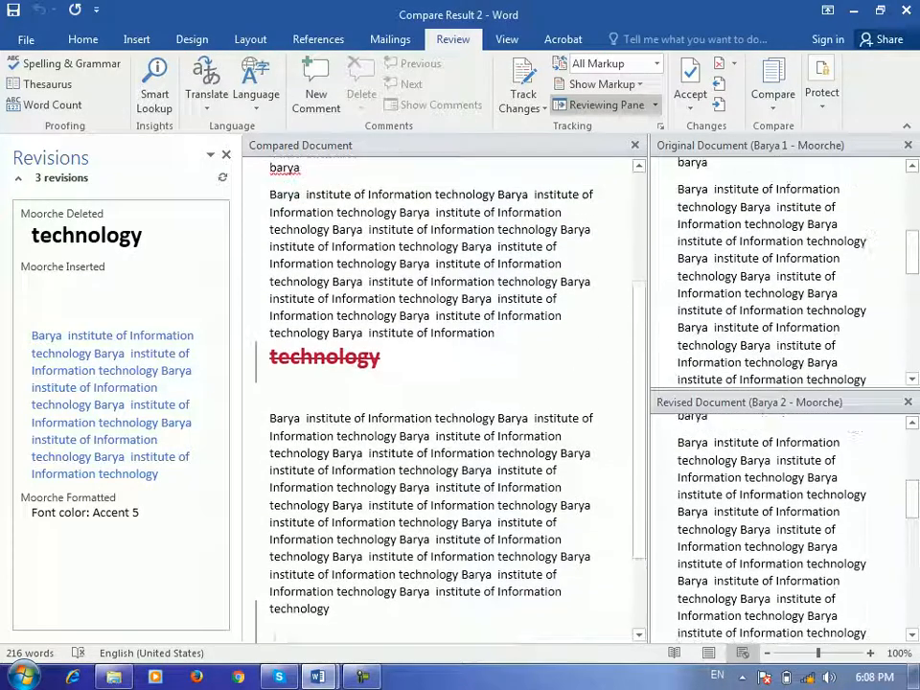
scroll(441, 393, down, 4)
scroll(766, 277, down, 5)
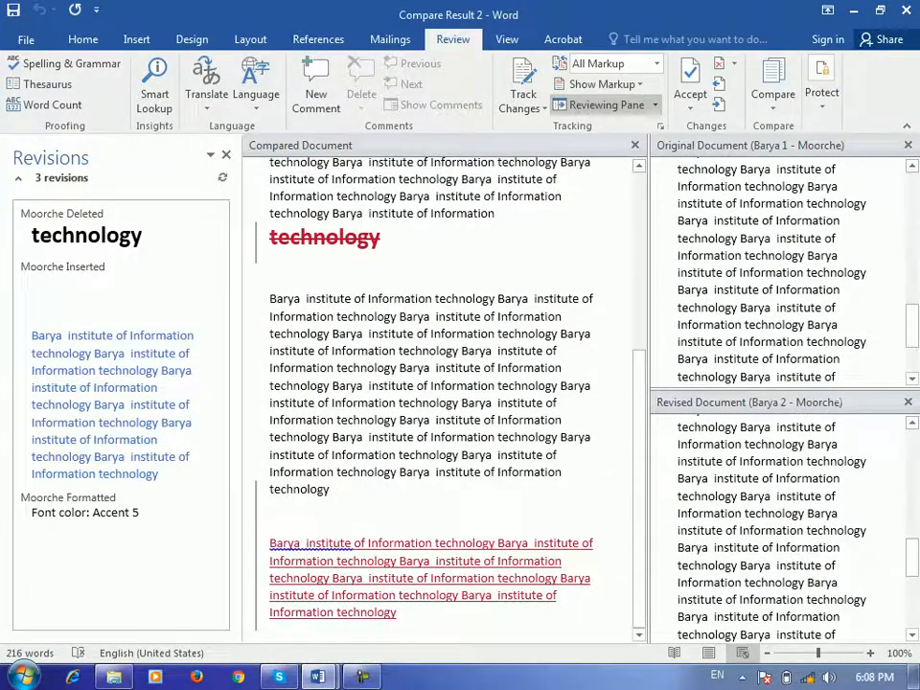
scroll(441, 393, up, 8)
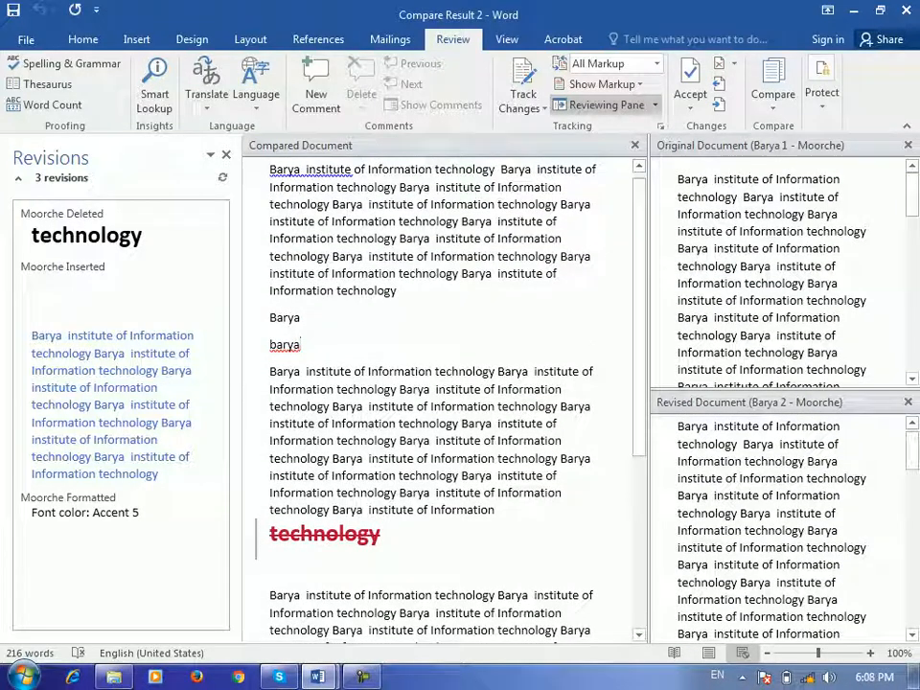
Reject all changes in the document comparing Barya 1 with Barya 2.
click(772, 86)
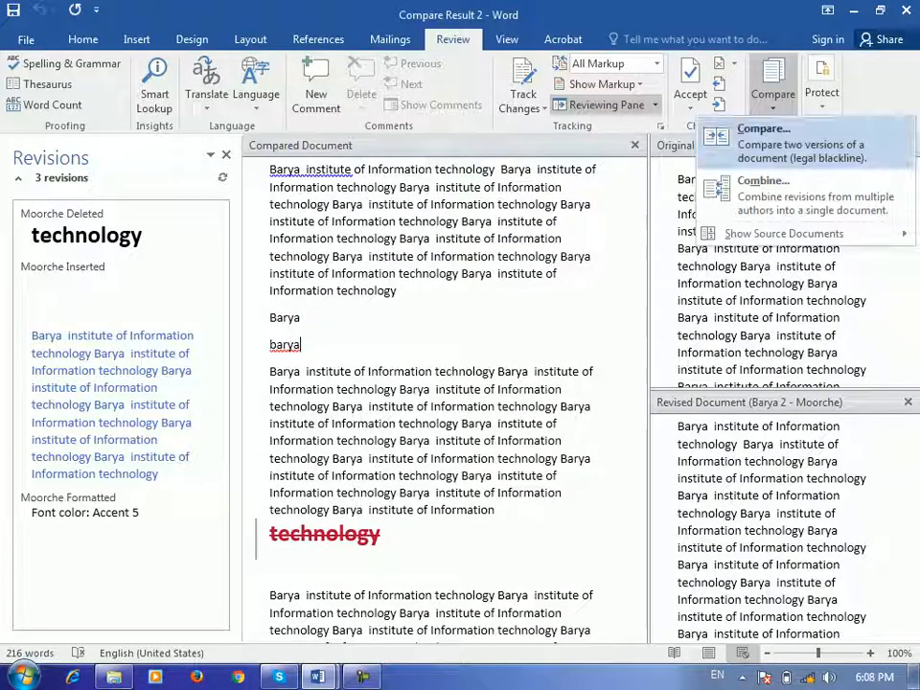
click(803, 144)
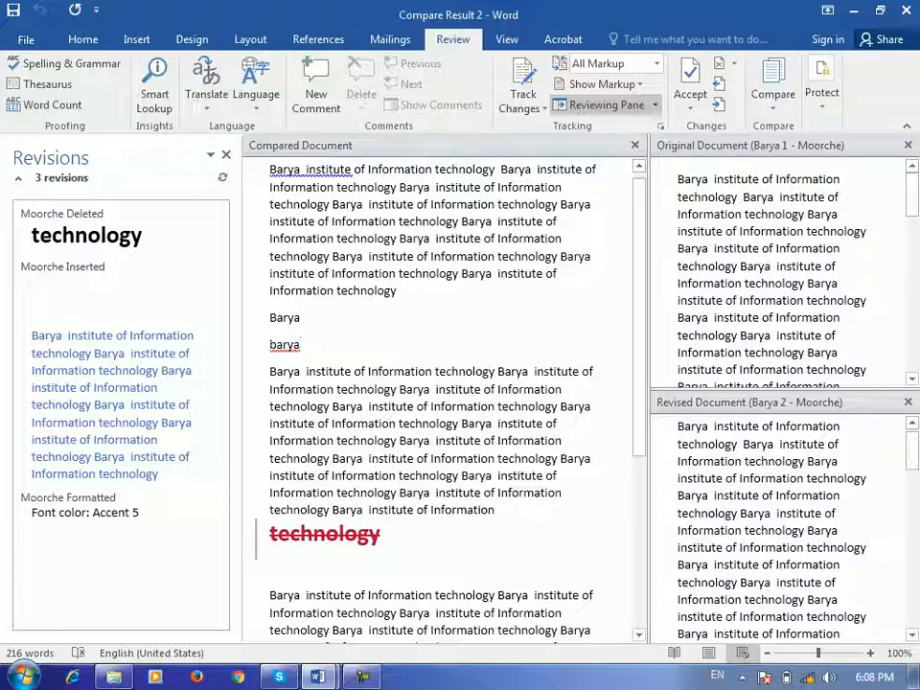
click(734, 63)
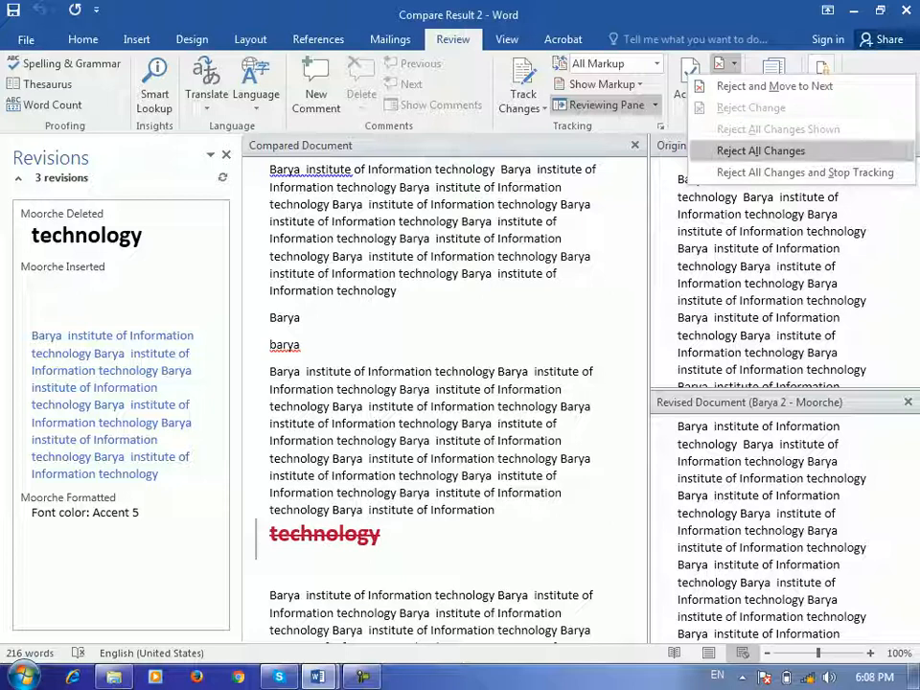
click(760, 151)
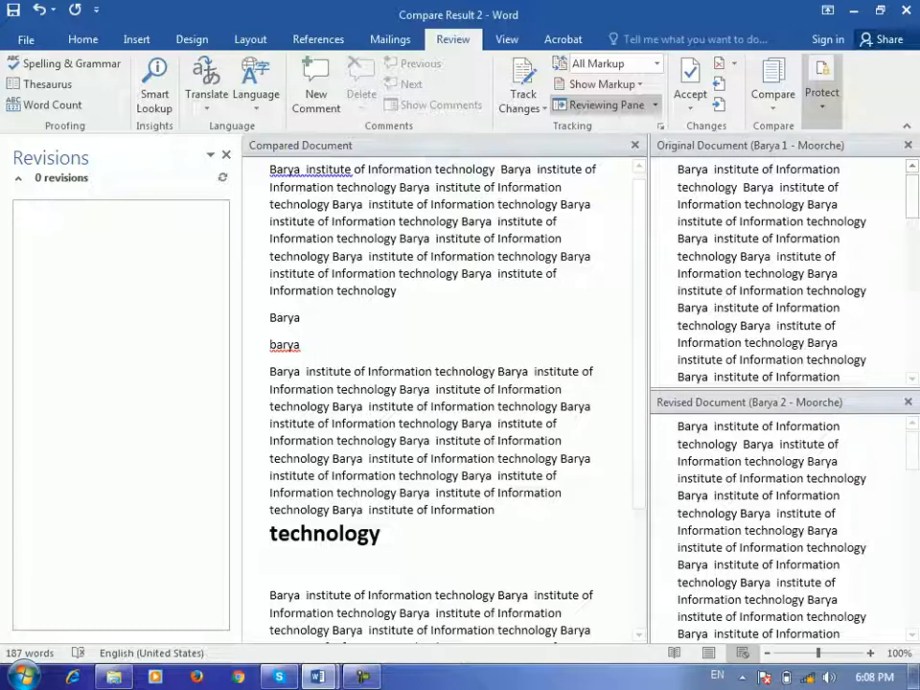
click(773, 87)
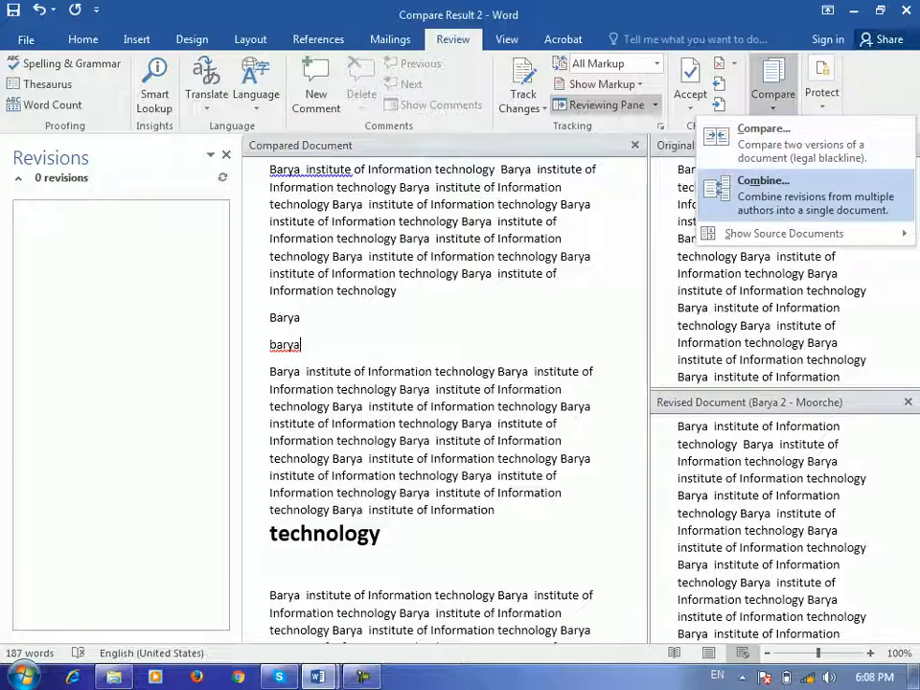
key(Escape)
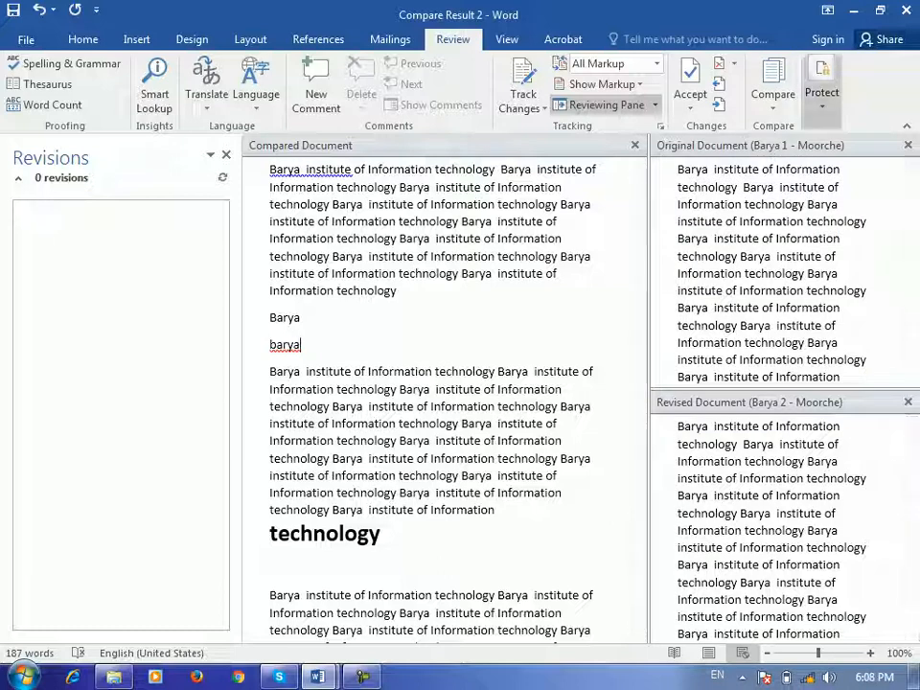
click(772, 86)
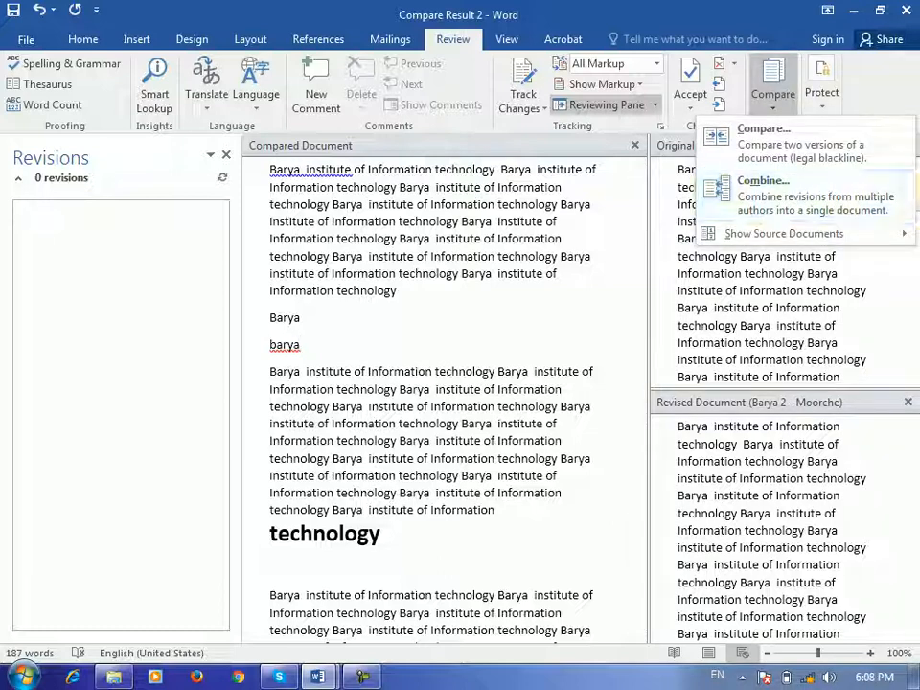
key(Escape)
Close the original, revised and revisions views, and close Compare Result 2 without saving it.
click(907, 145)
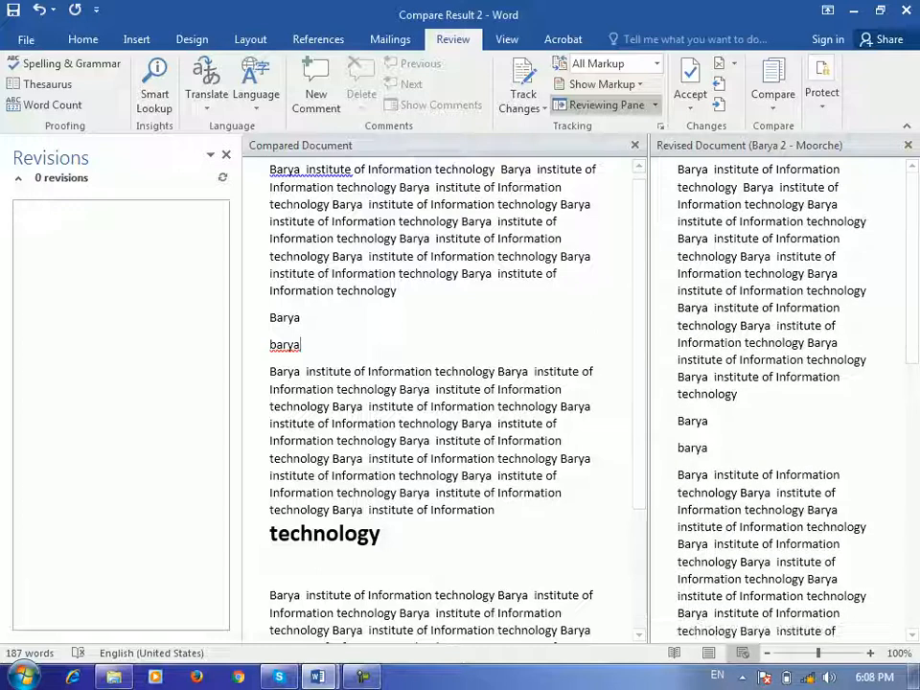
click(907, 145)
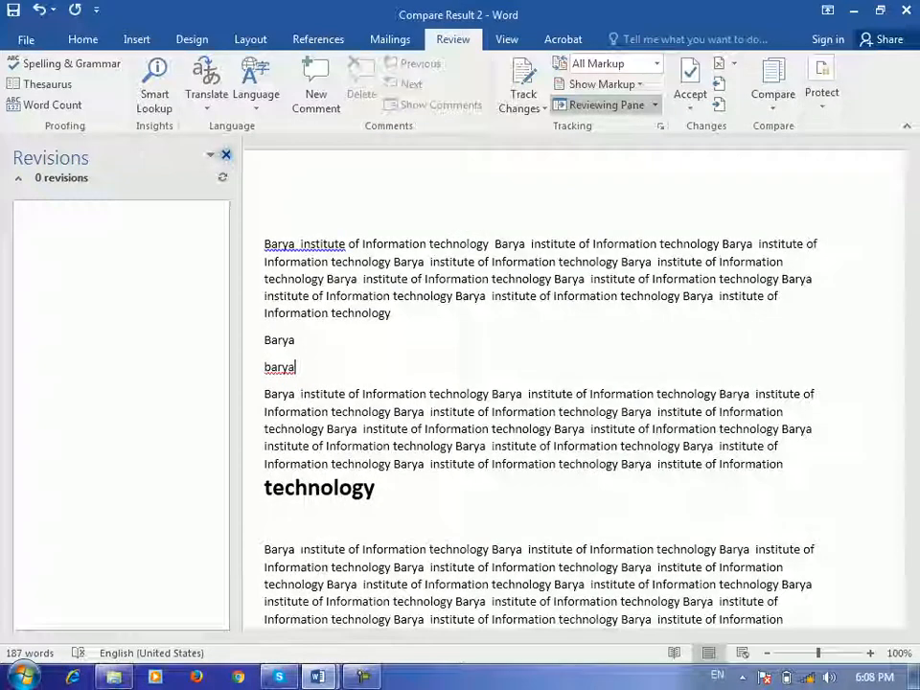
click(227, 154)
click(907, 10)
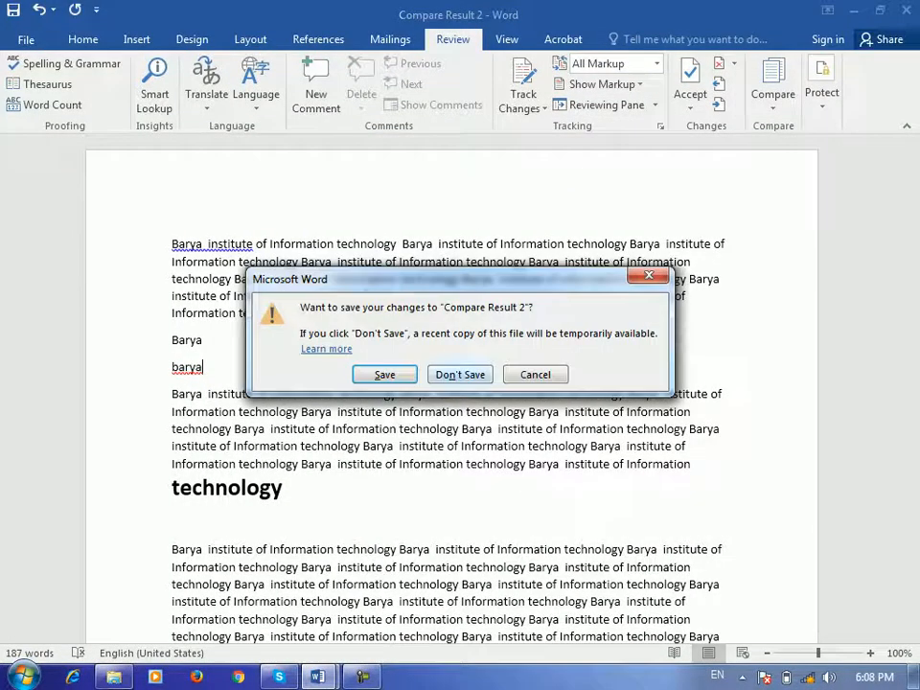
click(461, 372)
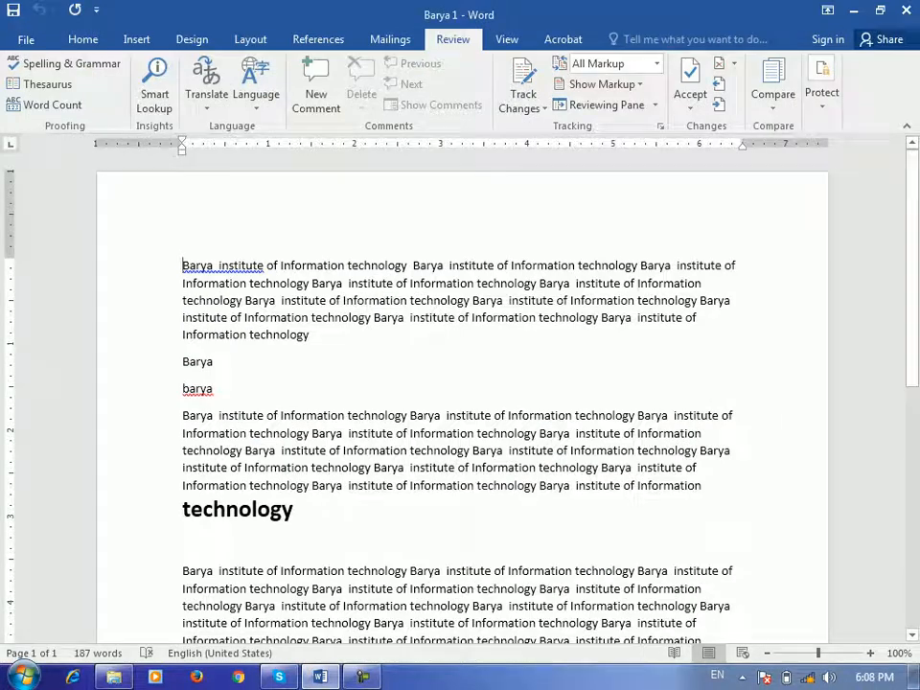
Examine the text of Barya 1 from its first paragraph through to the end of the page.
scroll(462, 403, down, 8)
click(372, 243)
scroll(462, 402, up, 4)
scroll(462, 403, up, 4)
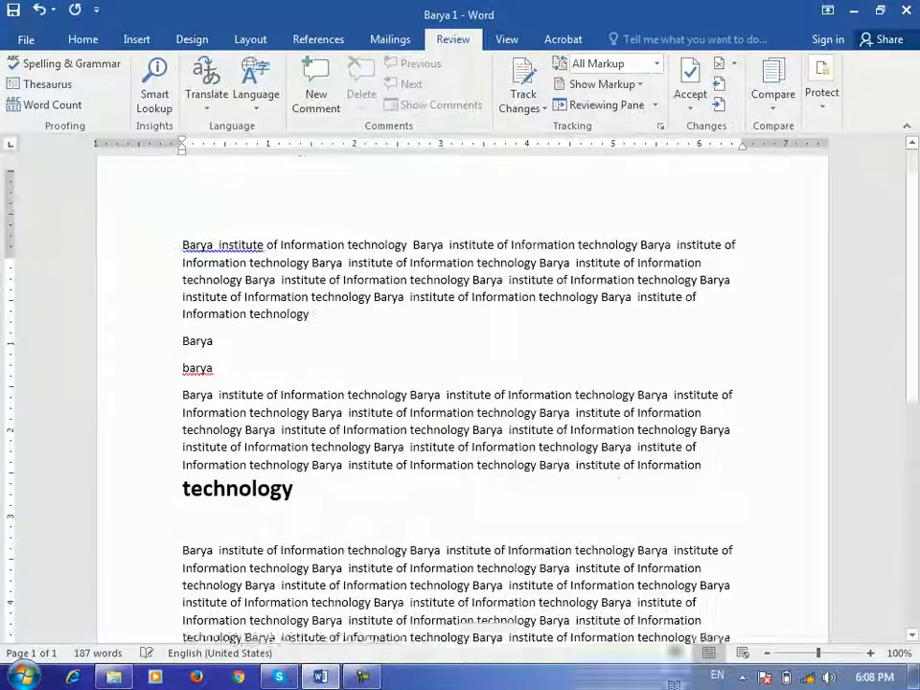
scroll(462, 402, down, 4)
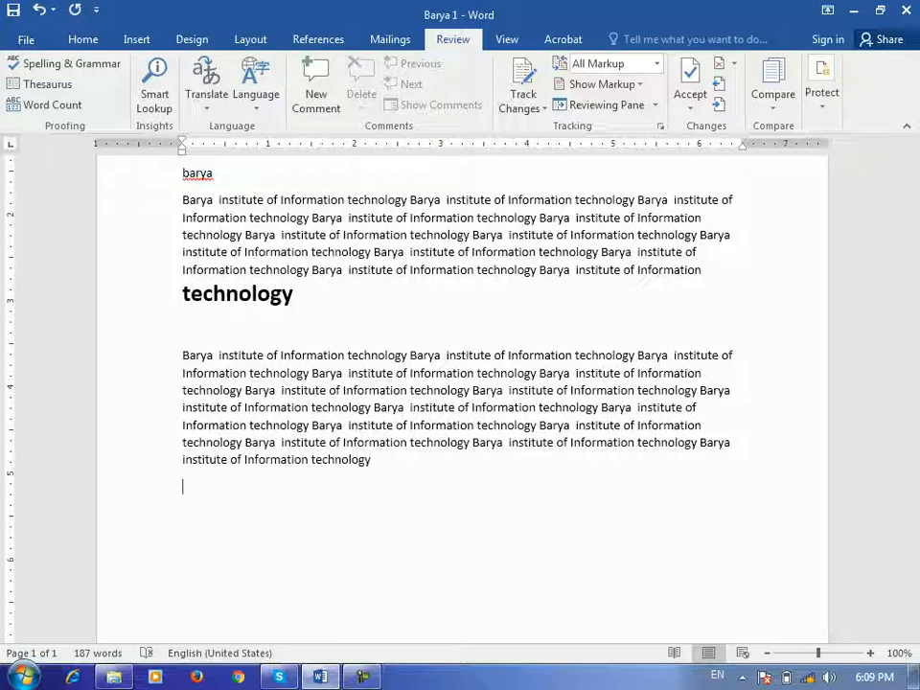
click(82, 39)
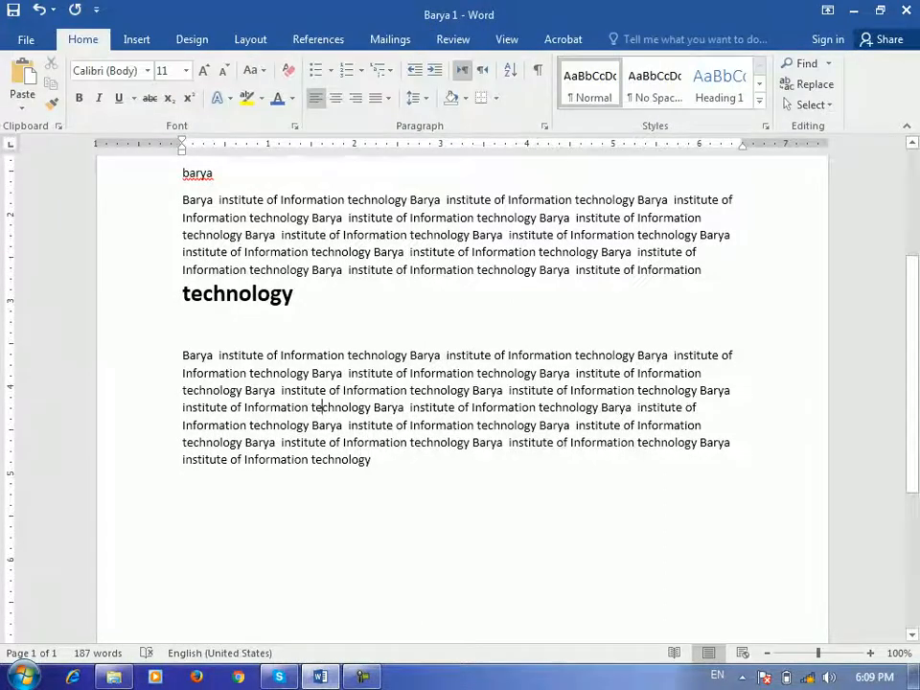
scroll(322, 621, up, 4)
click(322, 621)
scroll(460, 403, down, 7)
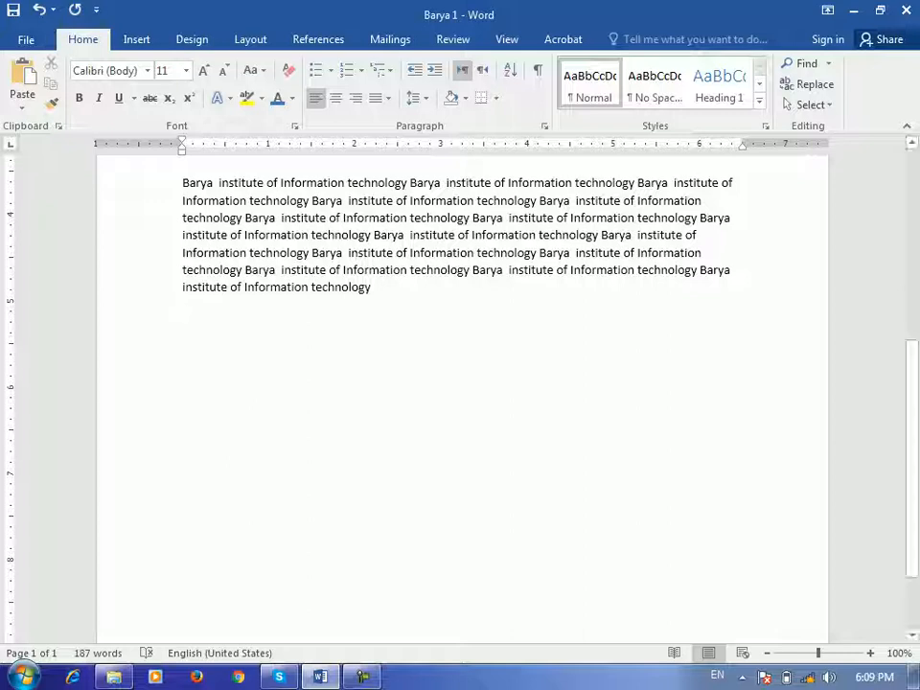
Start combining two documents and choose Barya 1 from the Desktop as the original document.
click(452, 39)
click(771, 94)
click(760, 181)
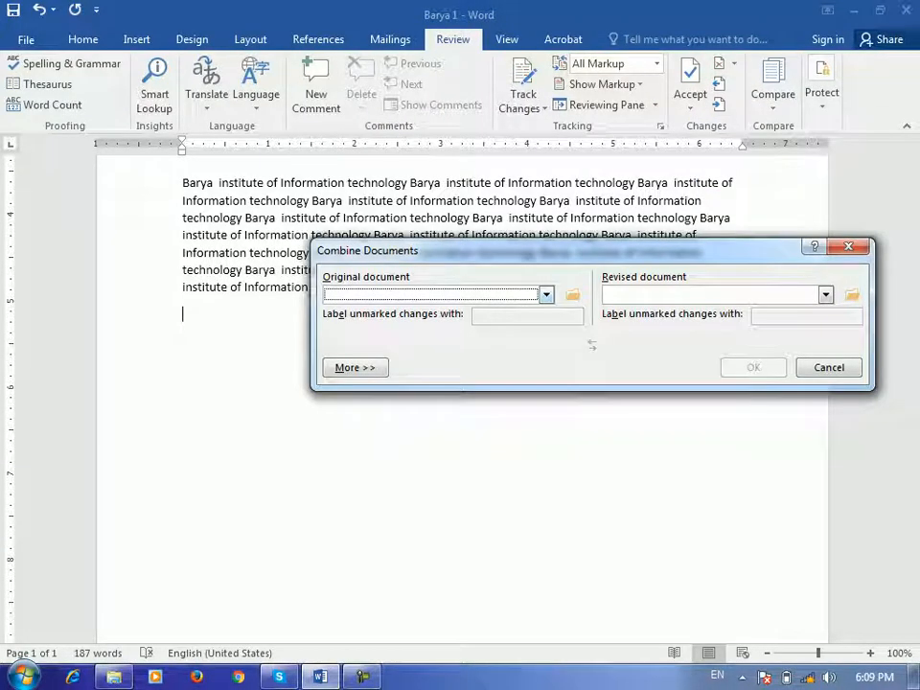
click(573, 295)
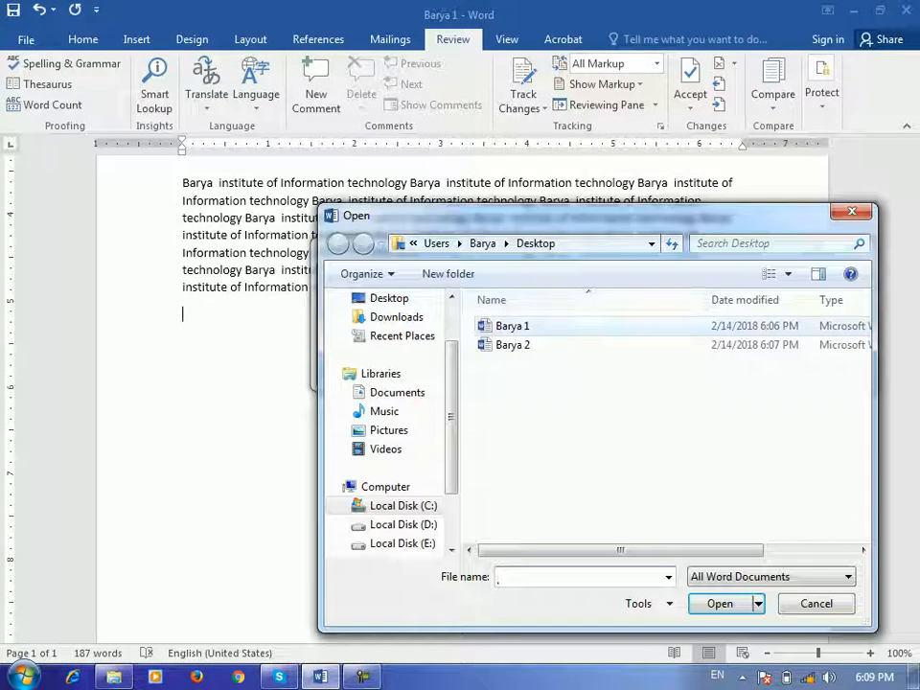
double_click(513, 325)
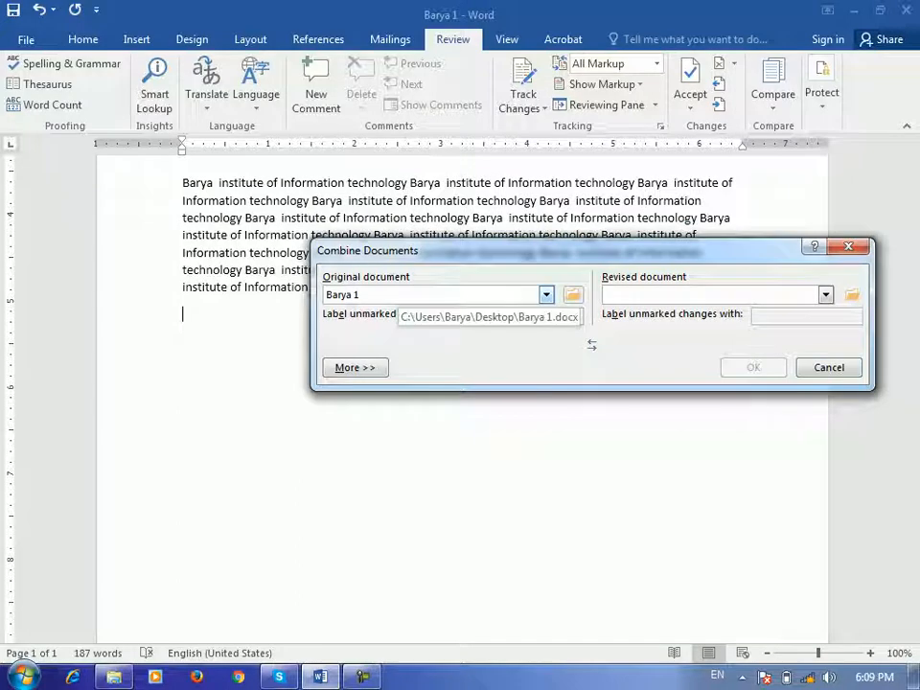
Choose Barya 2 from the Desktop as the revised document and run the merge, keeping the formatting changes from Barya 1.
click(852, 294)
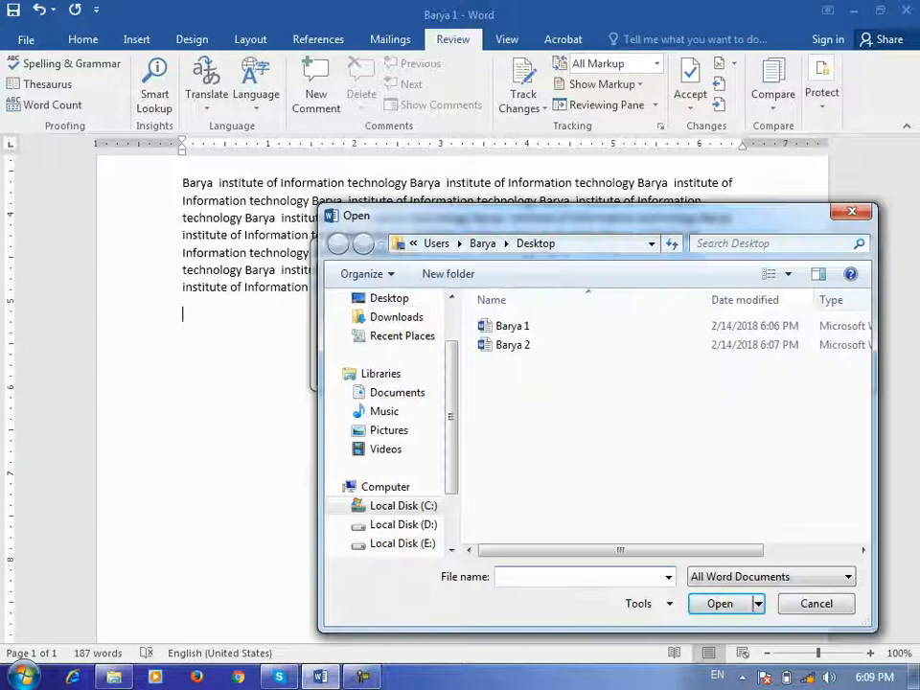
double_click(513, 344)
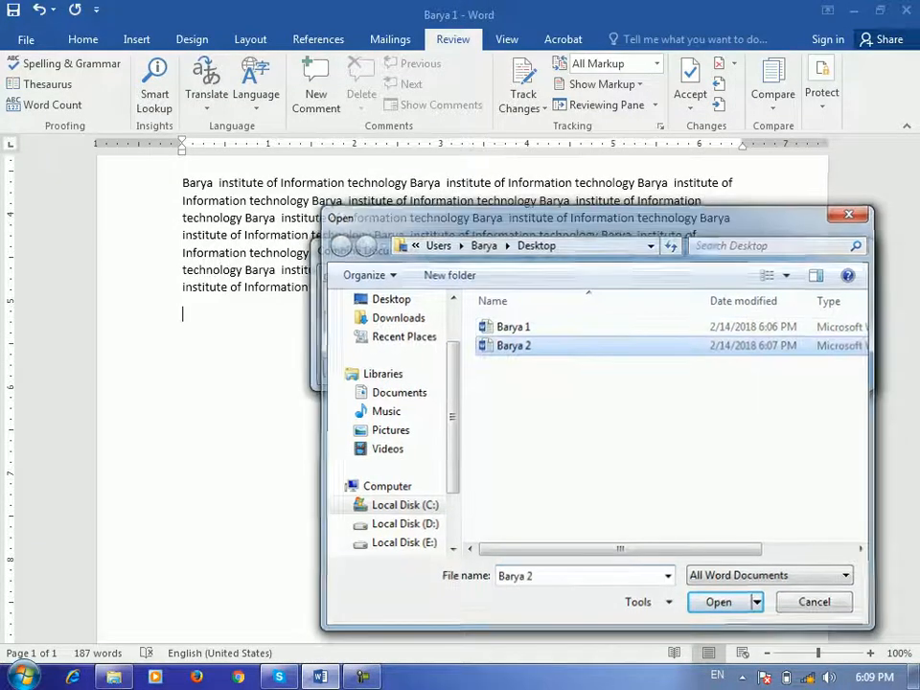
key(Return)
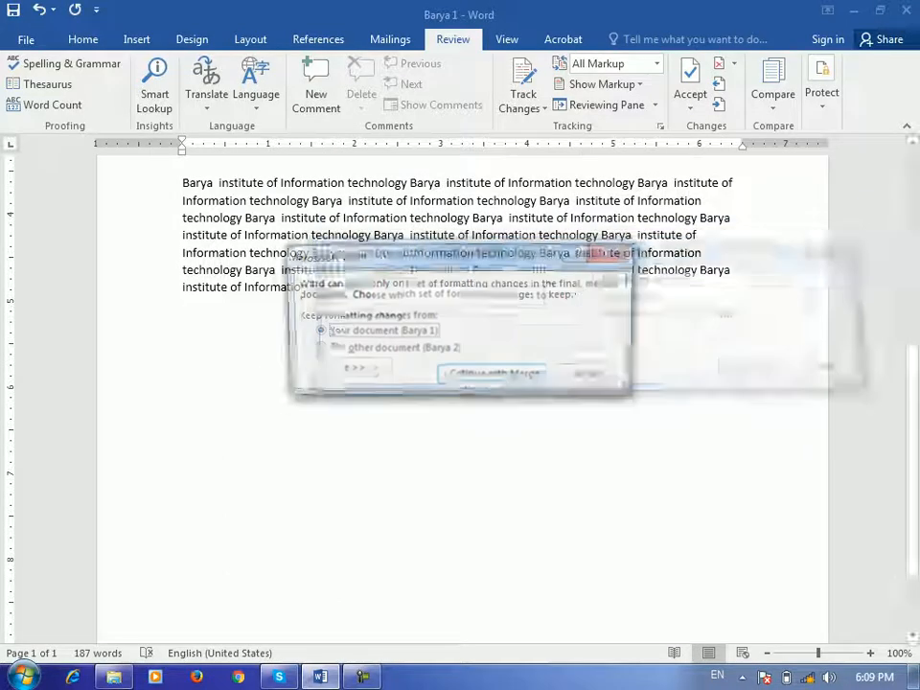
key(Return)
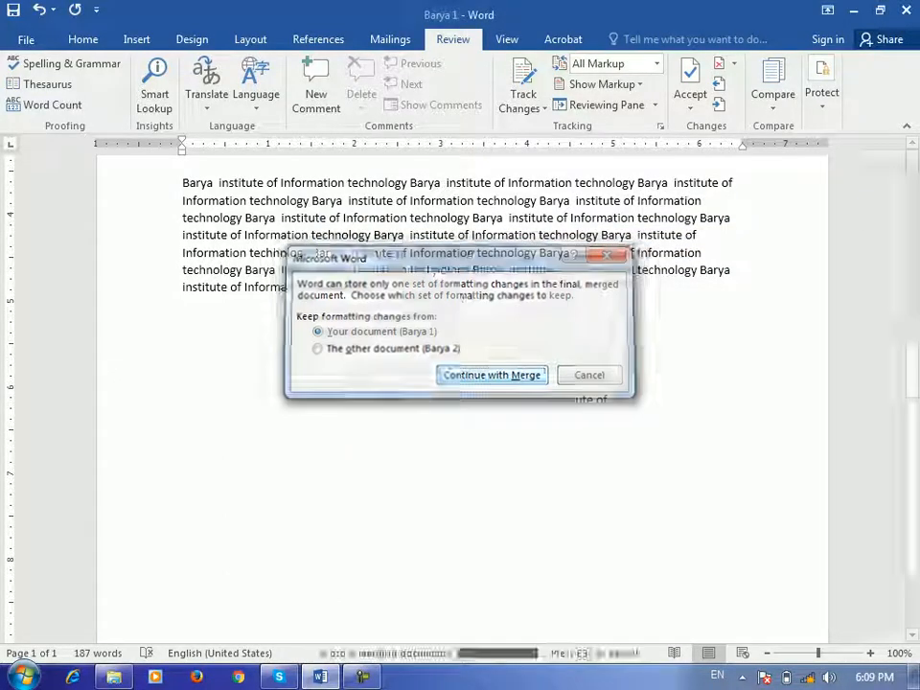
Review the marked revisions in the combined document, accept all of them, and check the resulting text.
scroll(460, 384, down, 9)
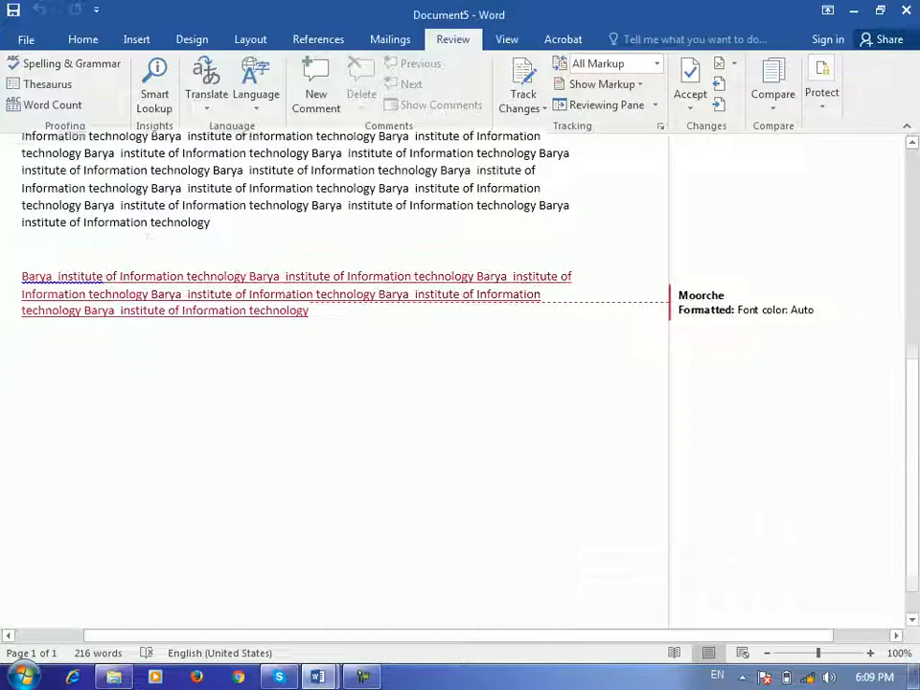
scroll(460, 383, up, 5)
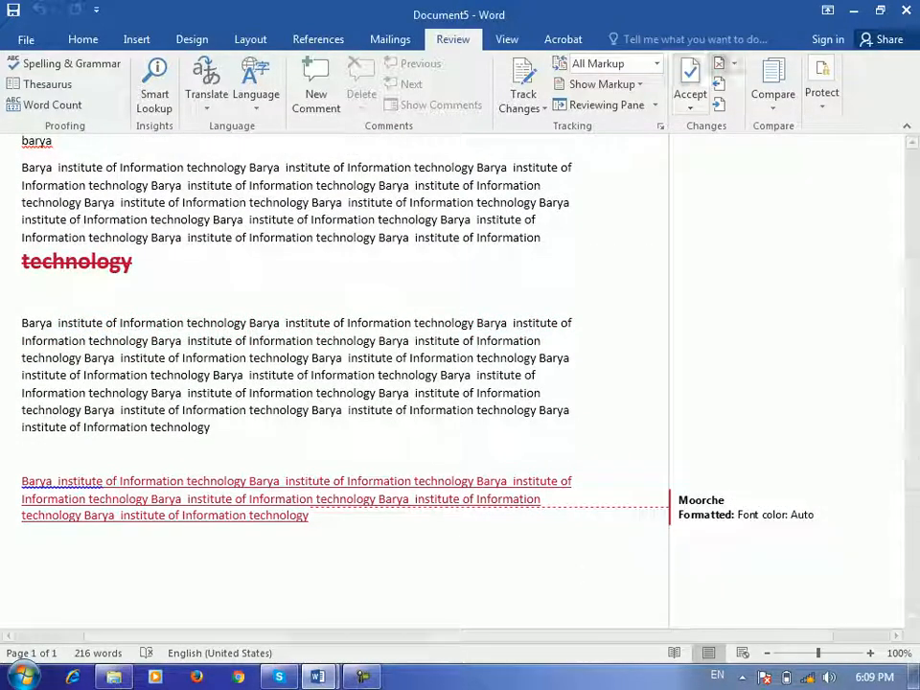
click(690, 107)
click(792, 214)
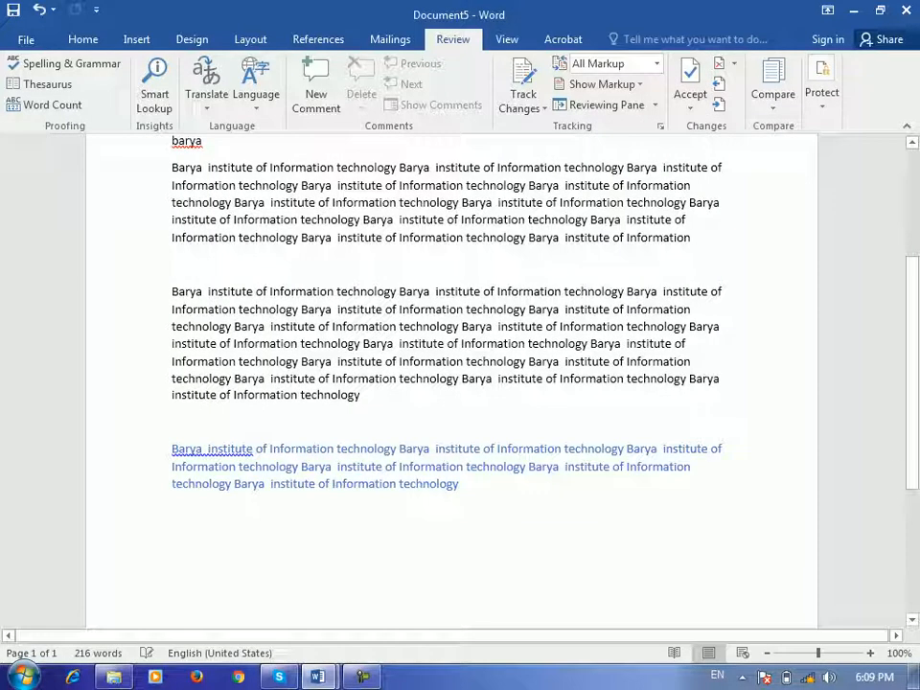
scroll(450, 383, up, 3)
scroll(451, 384, down, 4)
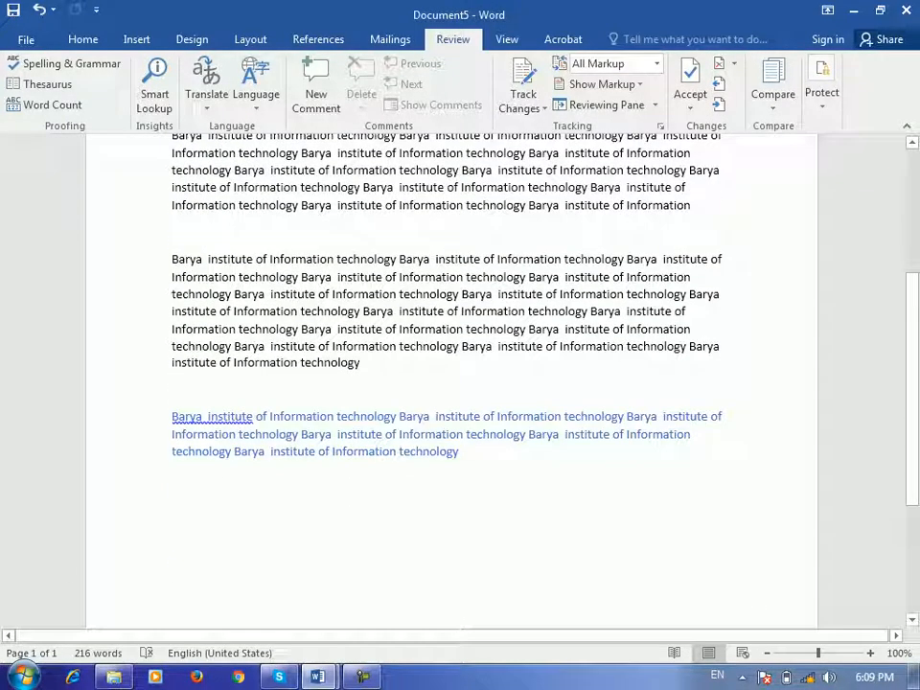
click(773, 82)
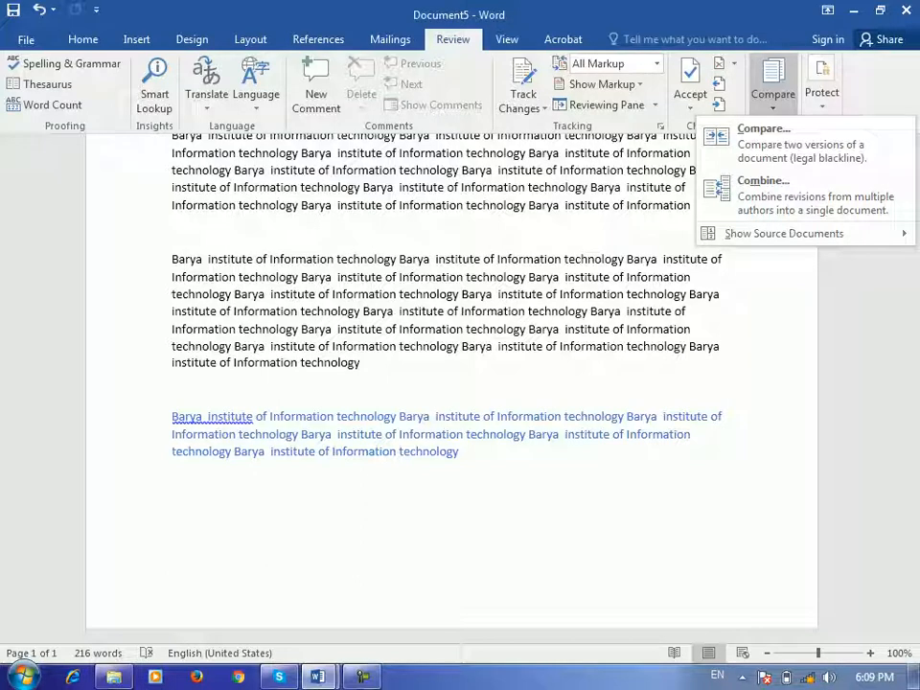
click(772, 86)
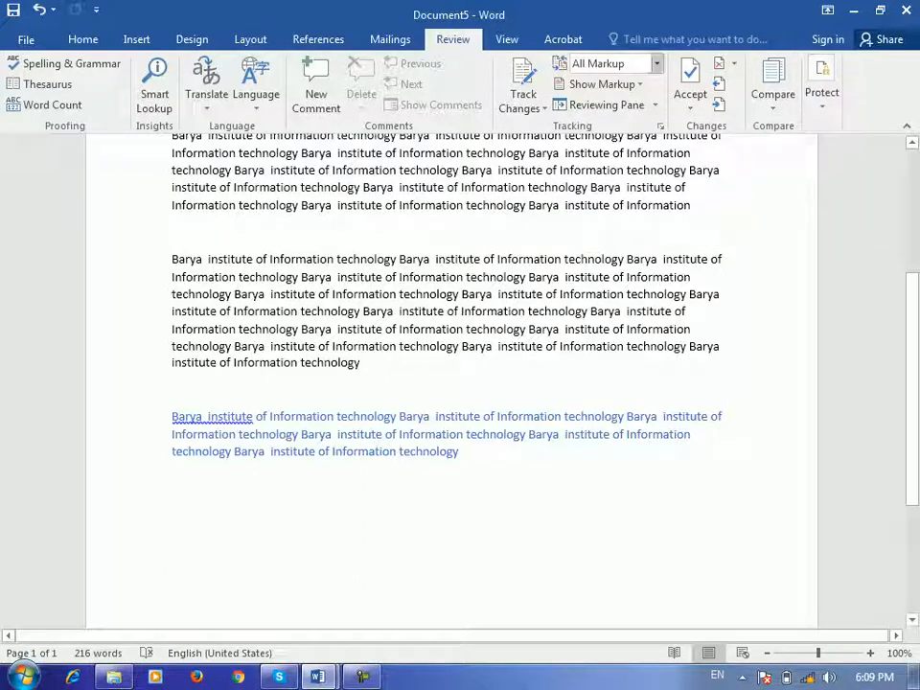